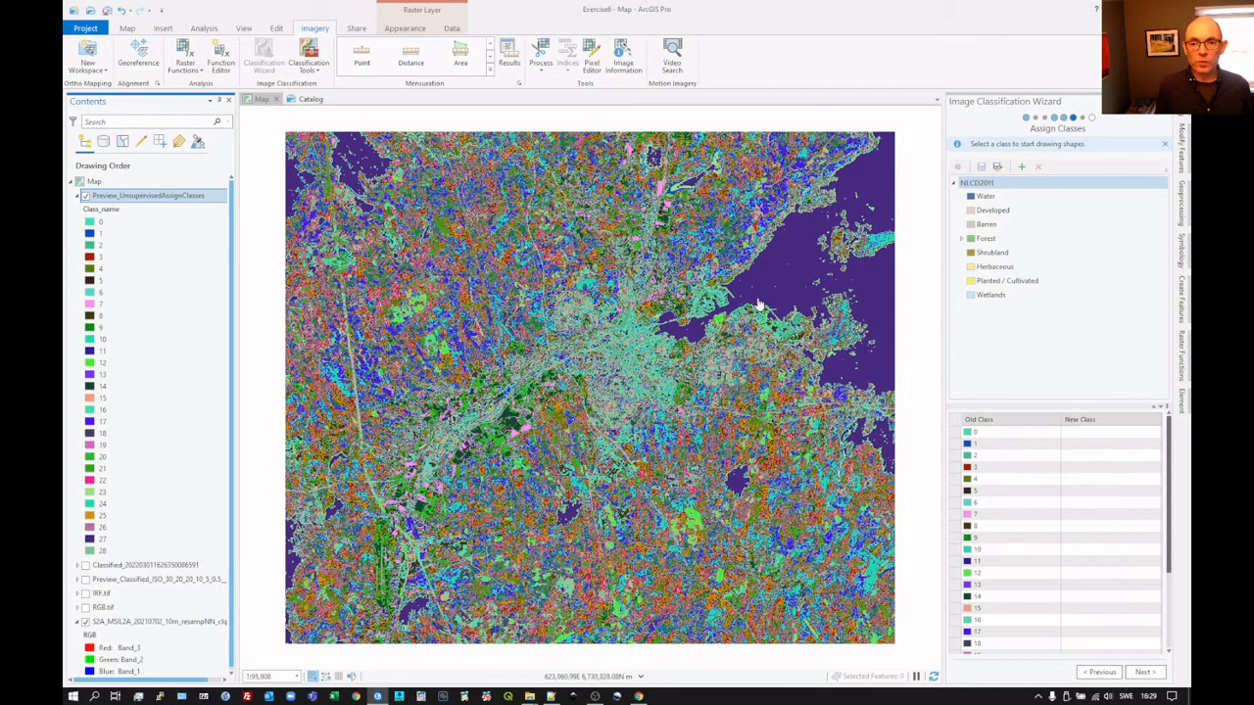
# Step: Identify the class value of the large lake's pixels in the unsupervised classification preview
pyautogui.scroll(2, 762, 303)
pyautogui.scroll(2, 759, 305)
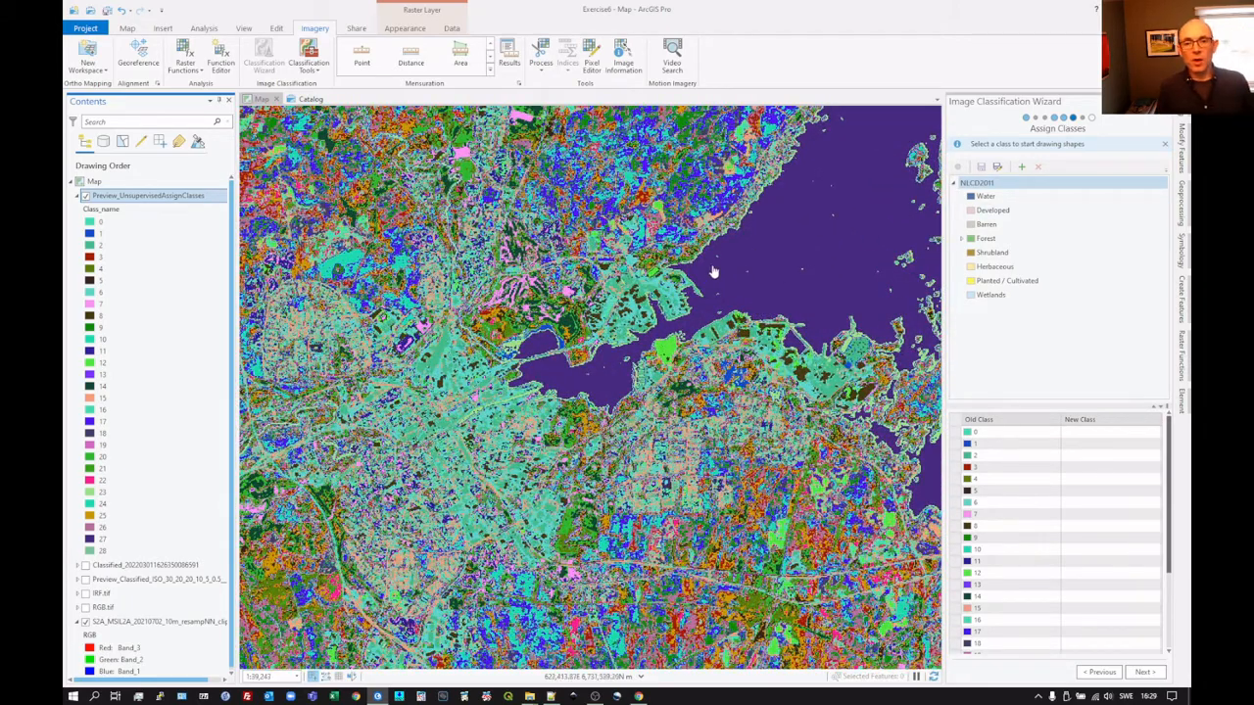
pyautogui.click(740, 290)
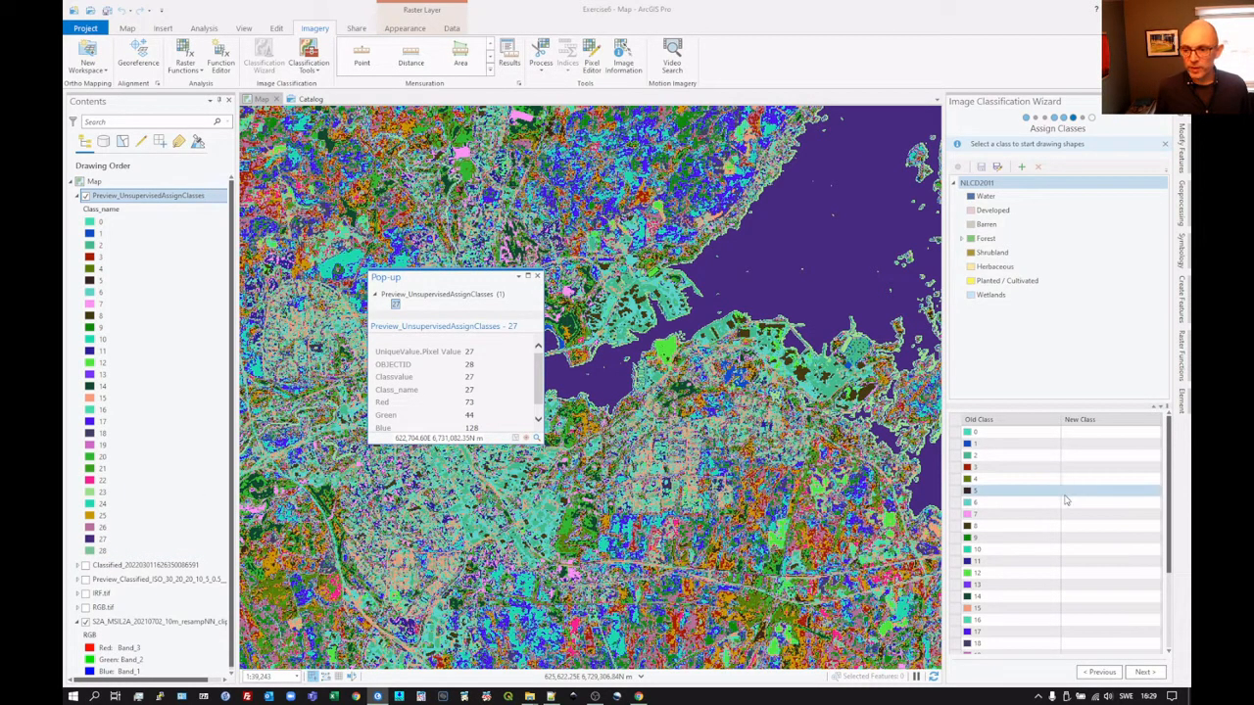
pyautogui.click(536, 276)
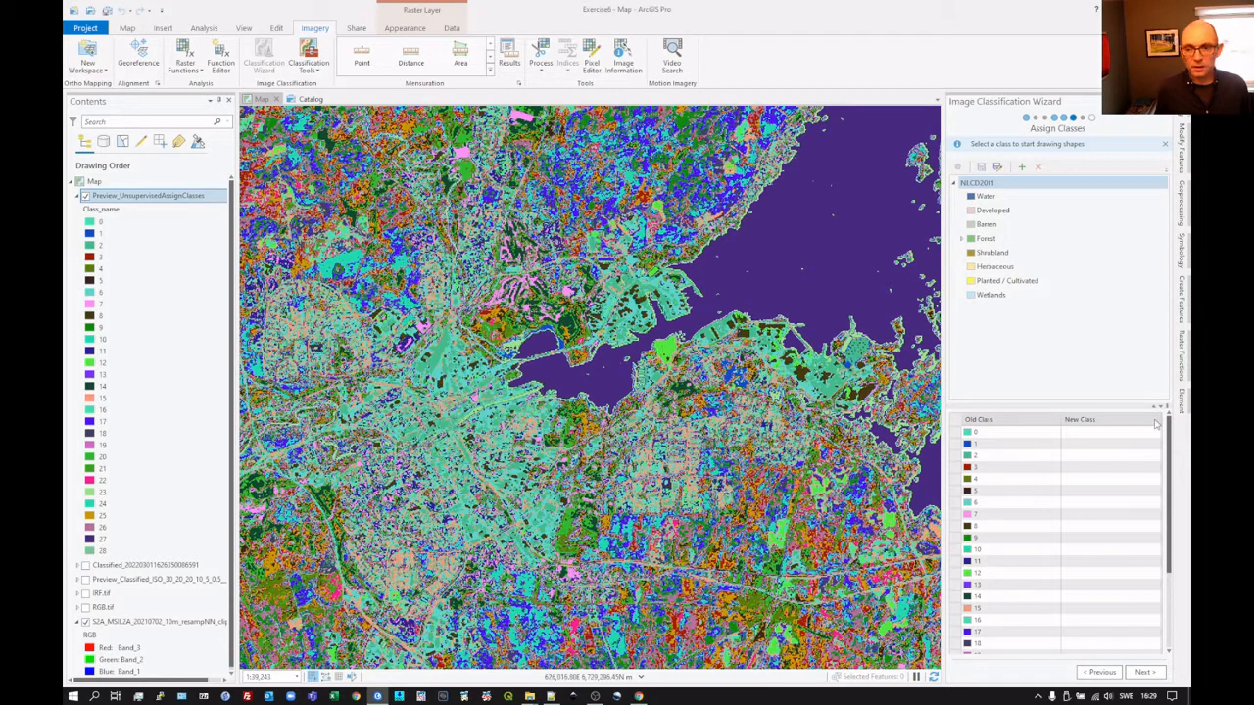
# Step: Assign old class 27, covering the large lake, to the Water class in the NLCD2011 schema
pyautogui.moveTo(1171, 485); pyautogui.dragTo(1173, 566)
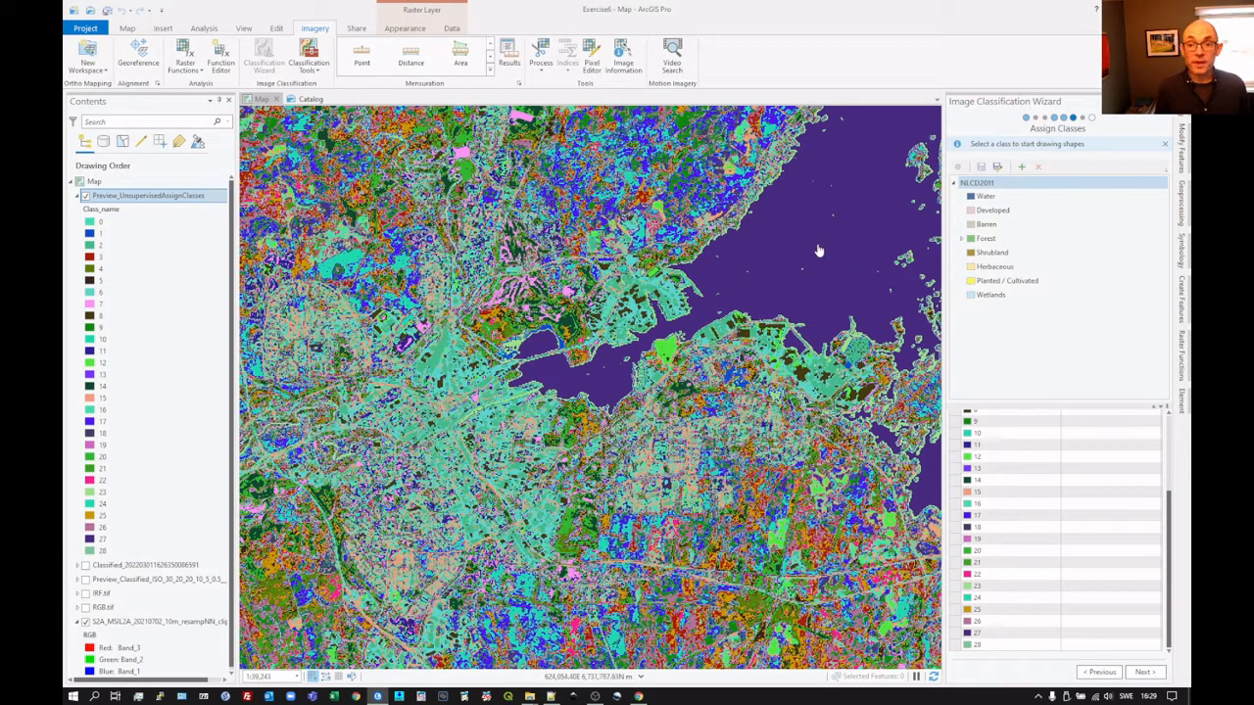
pyautogui.click(992, 195)
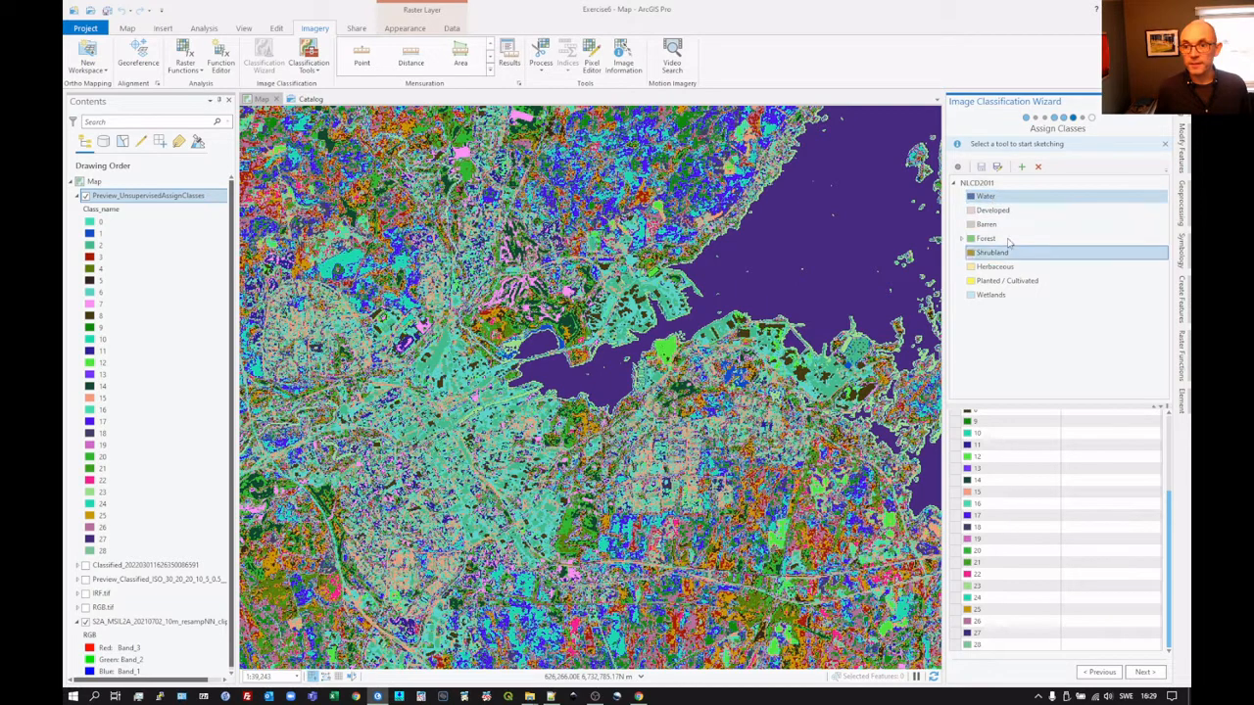
pyautogui.click(959, 167)
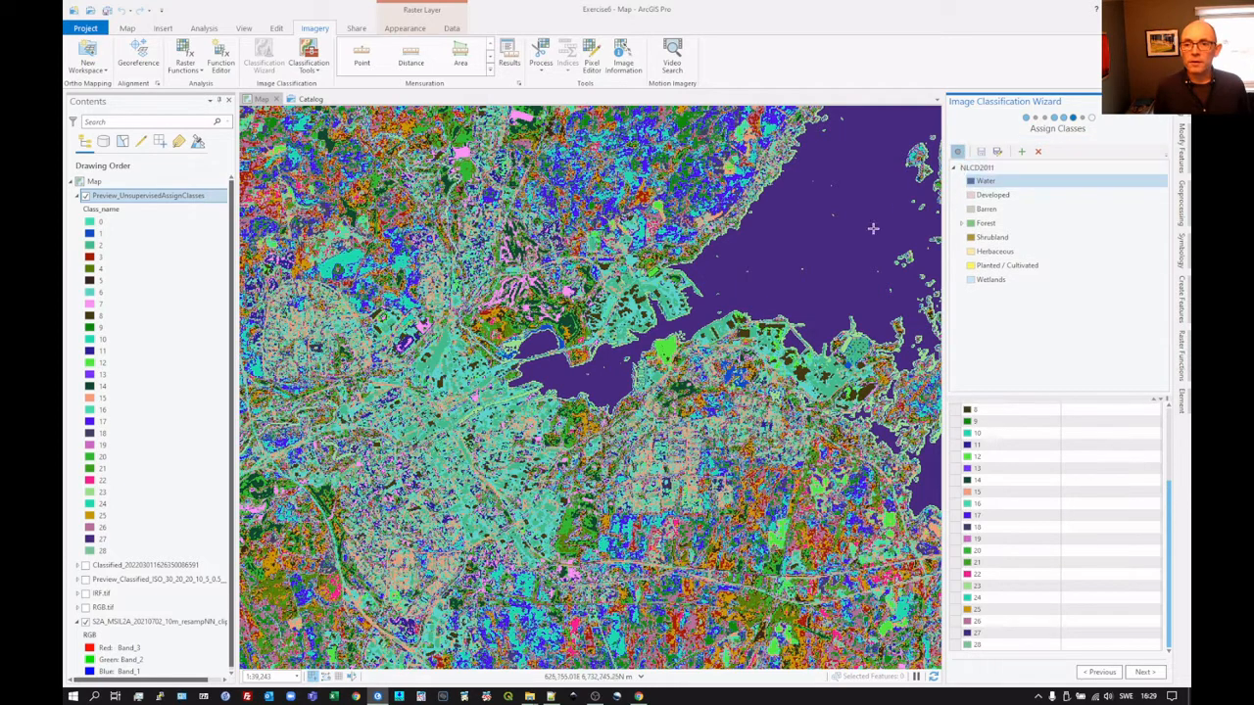
pyautogui.click(790, 232)
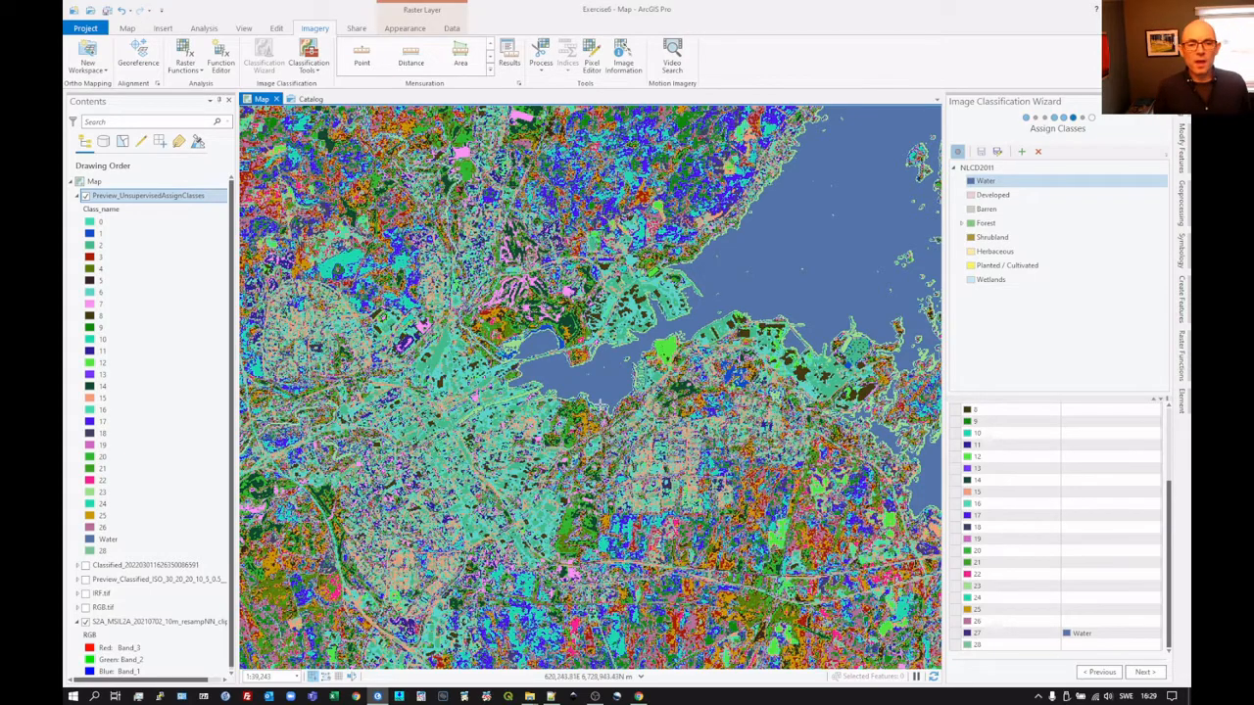
# Step: Compare the Preview_UnsupervisedAssignClasses layer with the underlying satellite image around the harbour
pyautogui.scroll(3, 521, 374)
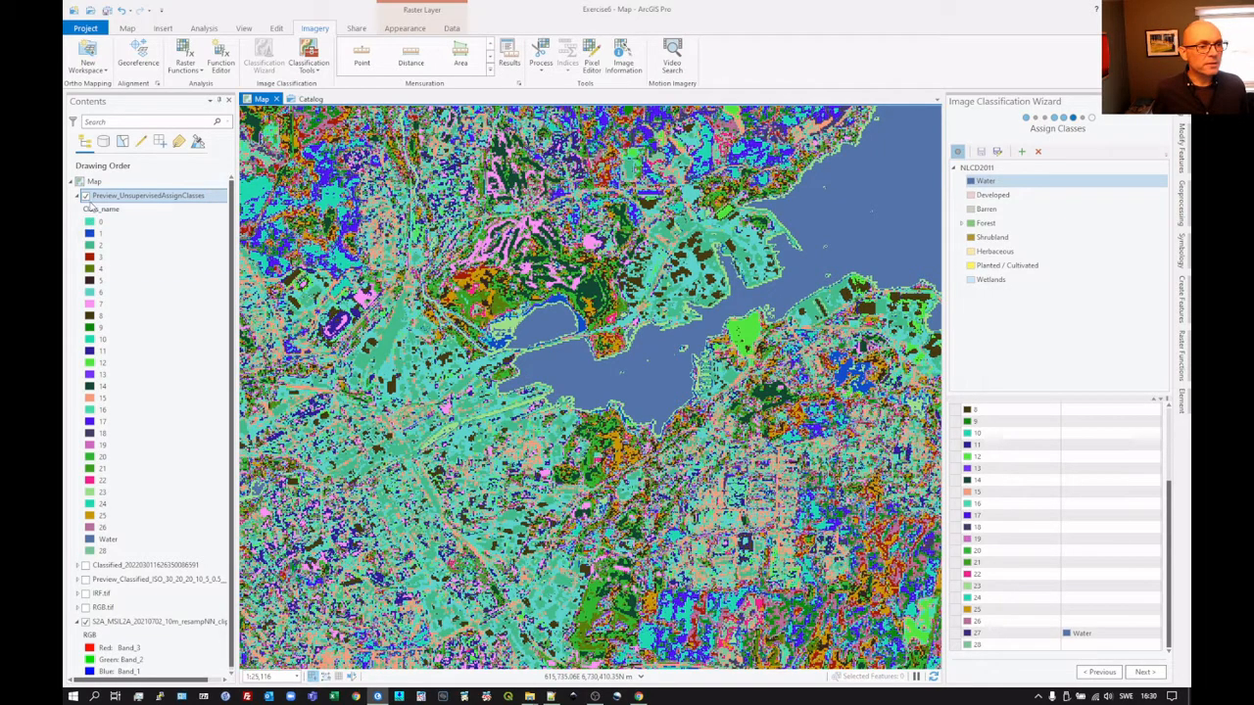
pyautogui.click(85, 196)
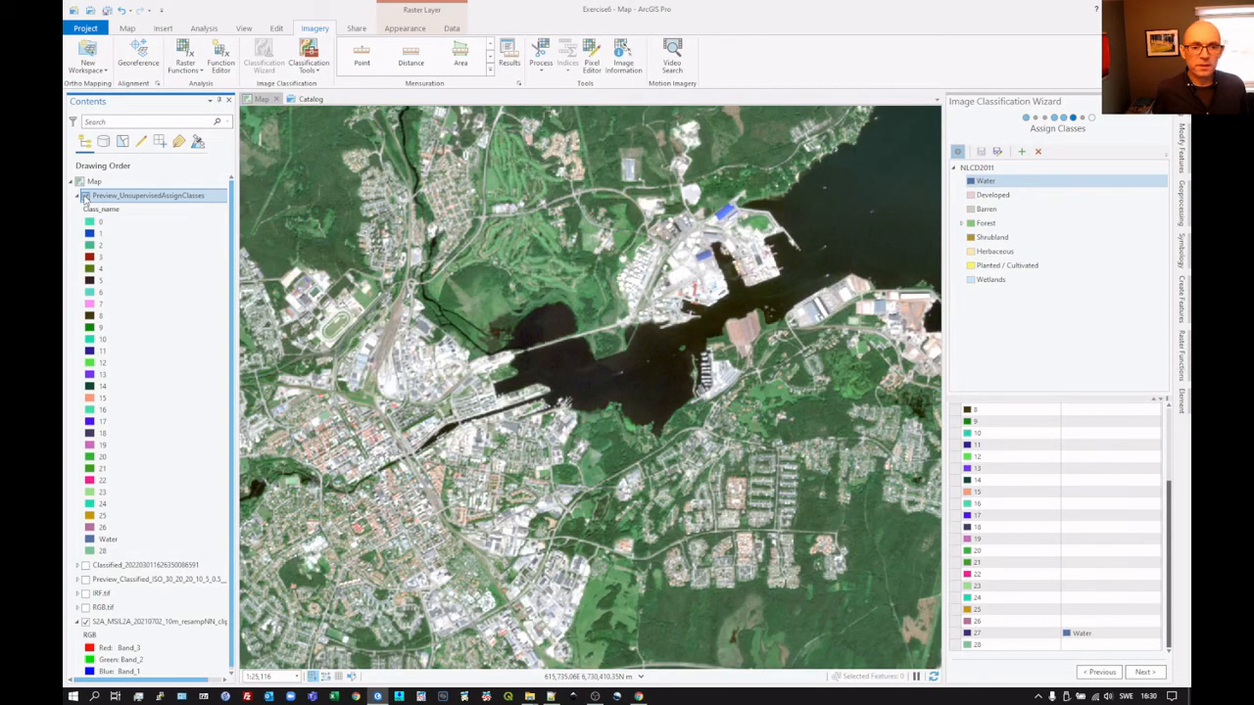
pyautogui.click(85, 196)
pyautogui.click(85, 196)
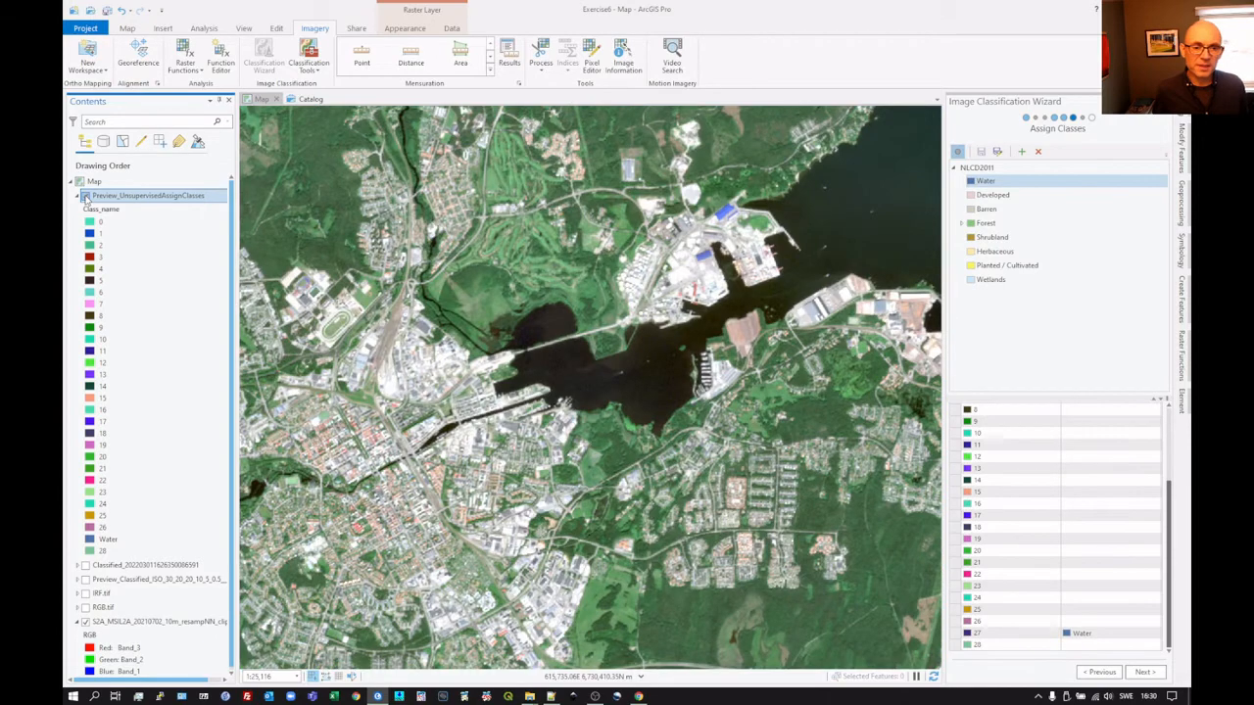
pyautogui.click(85, 196)
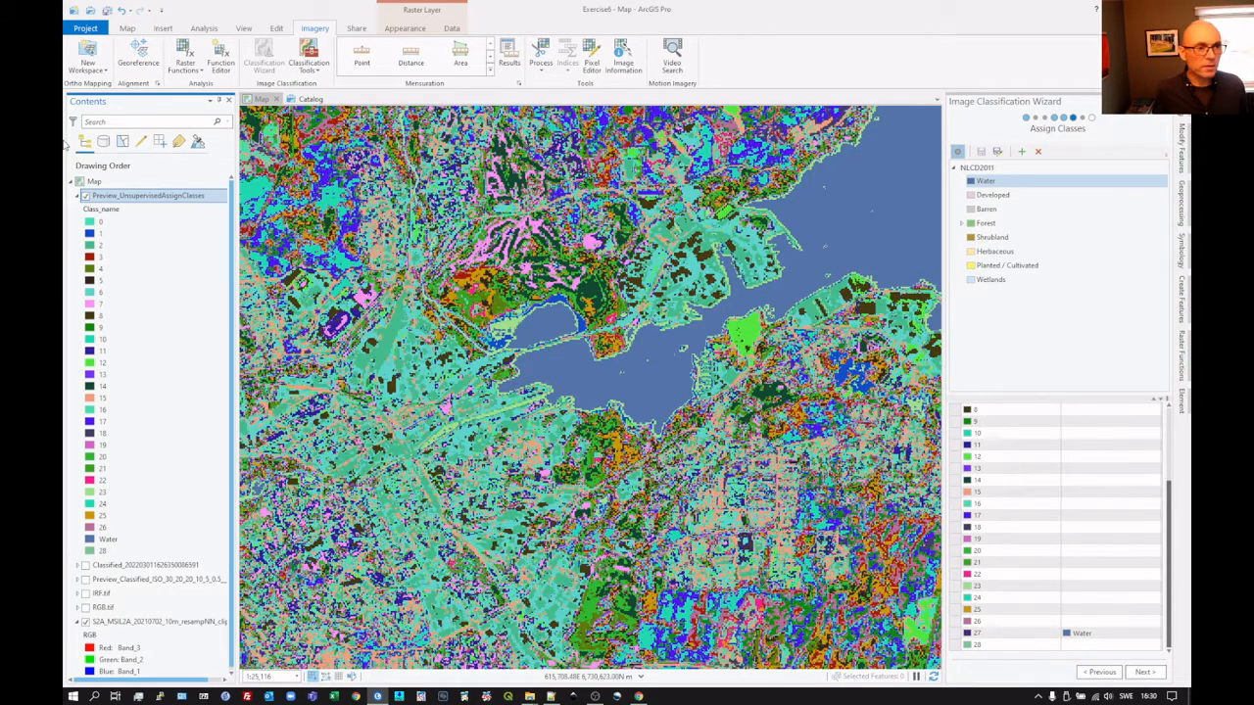
pyautogui.click(86, 195)
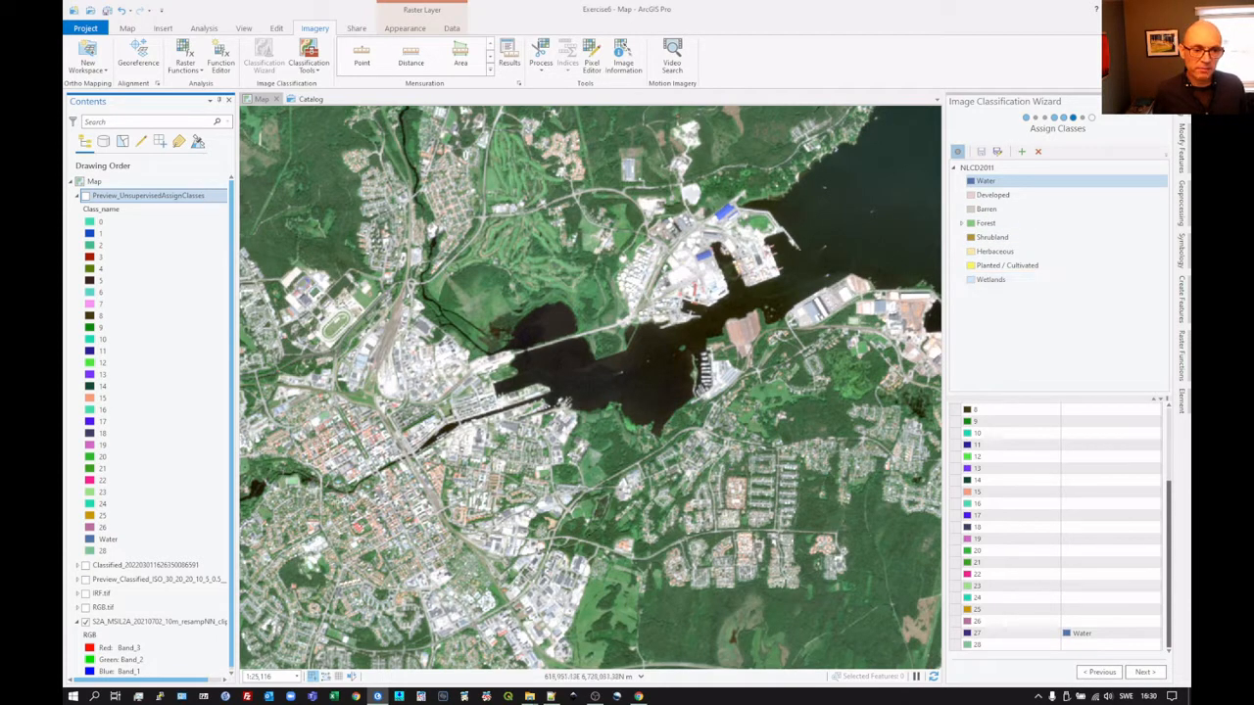
pyautogui.click(86, 196)
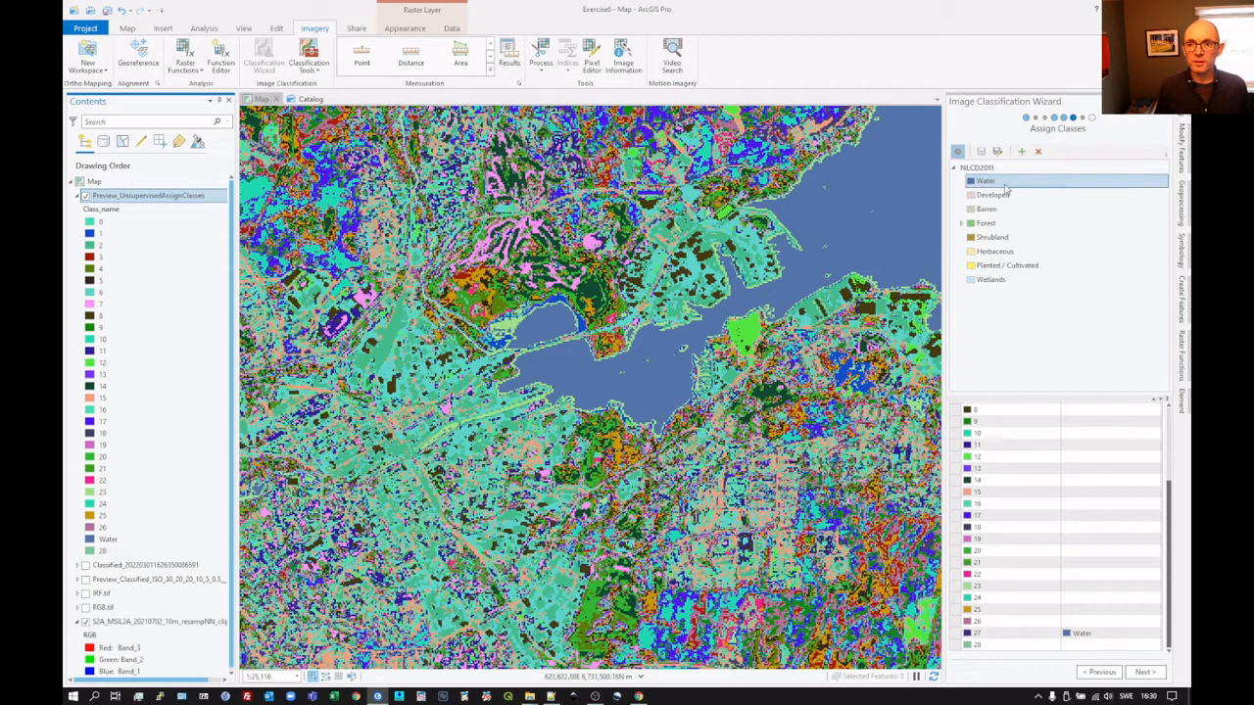
# Step: Assign old class 23, along the narrow harbour channel, to Water and compare the result with the satellite image
pyautogui.click(957, 153)
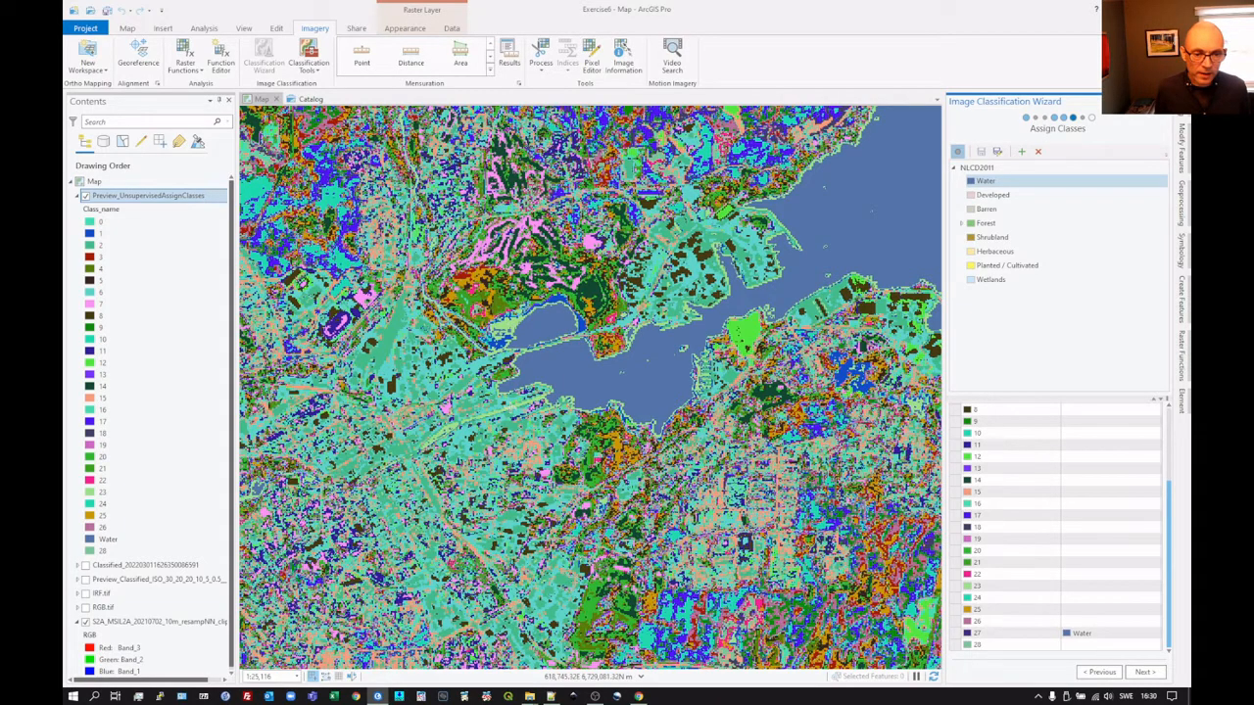
pyautogui.scroll(2, 621, 372)
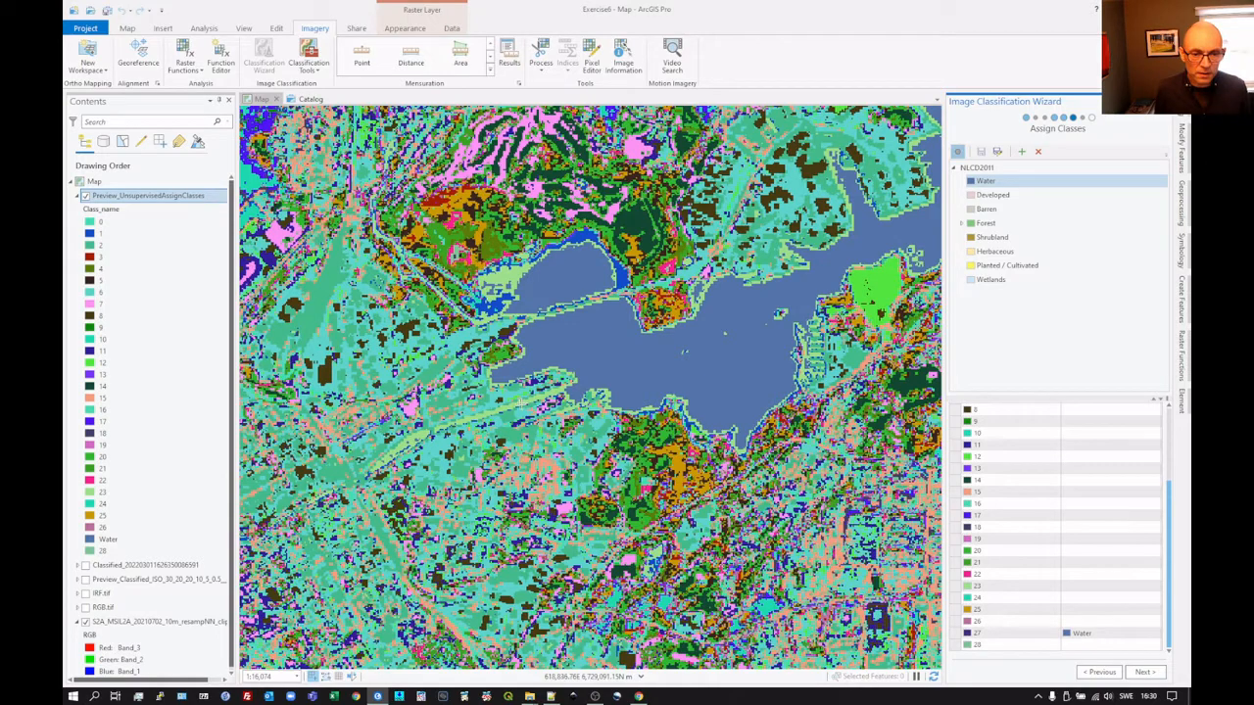
pyautogui.click(523, 405)
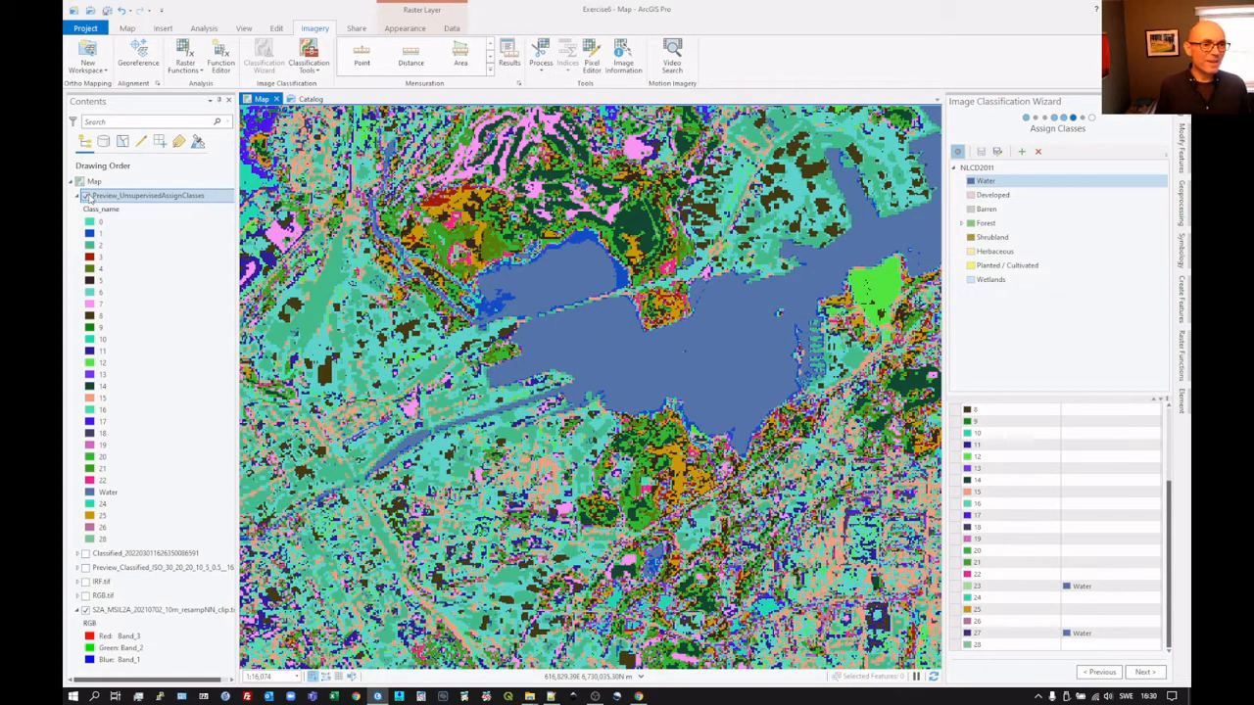
pyautogui.click(86, 197)
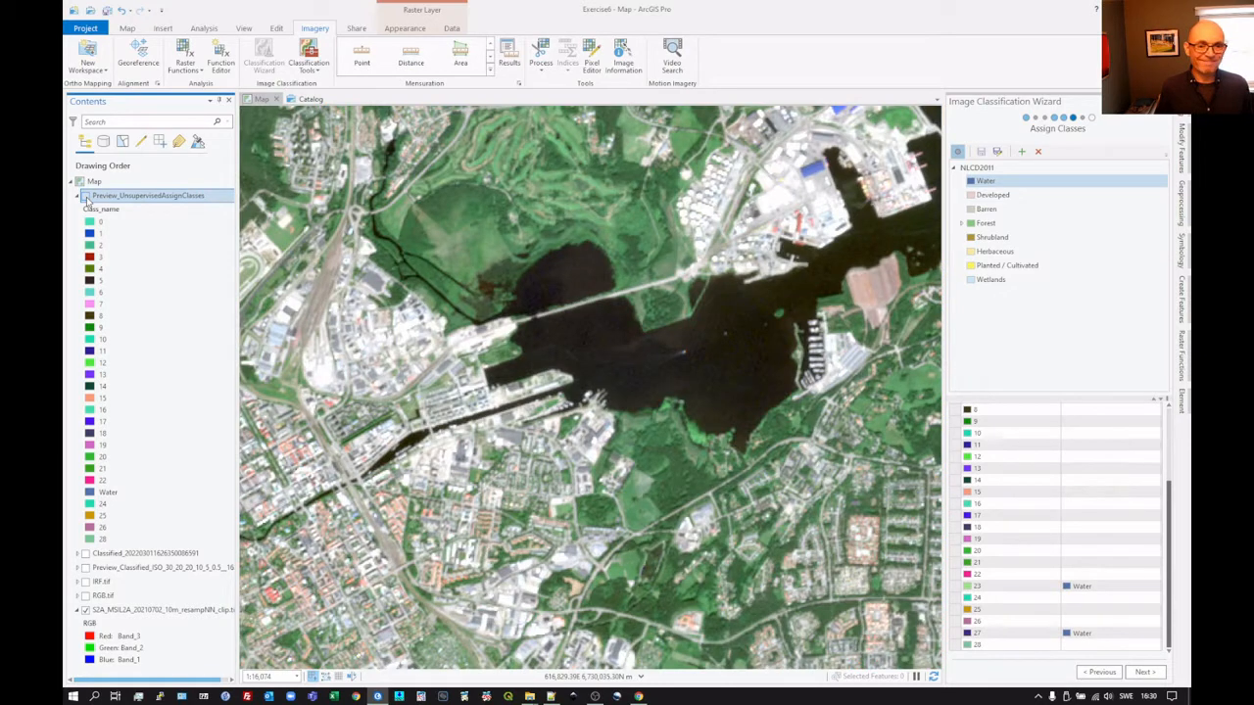
pyautogui.click(86, 197)
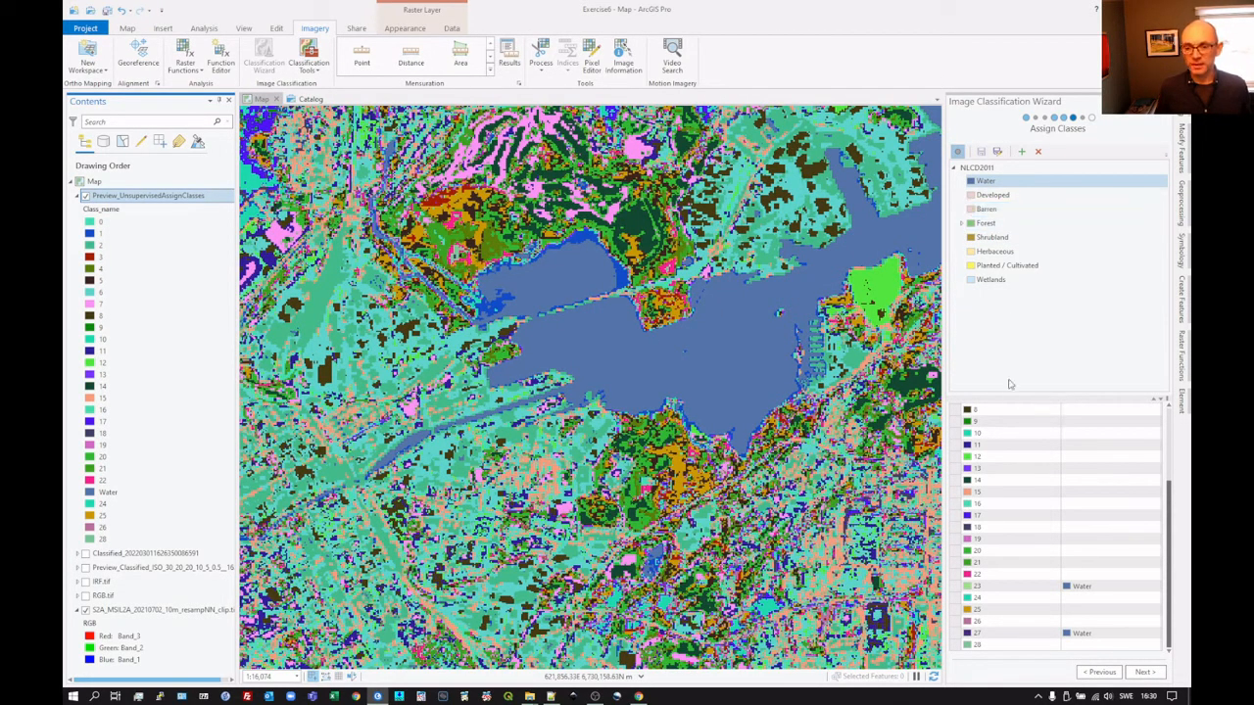
# Step: Add a Shallow Water subclass under Water with value 23 and a dark teal-blue color
pyautogui.click(1022, 151)
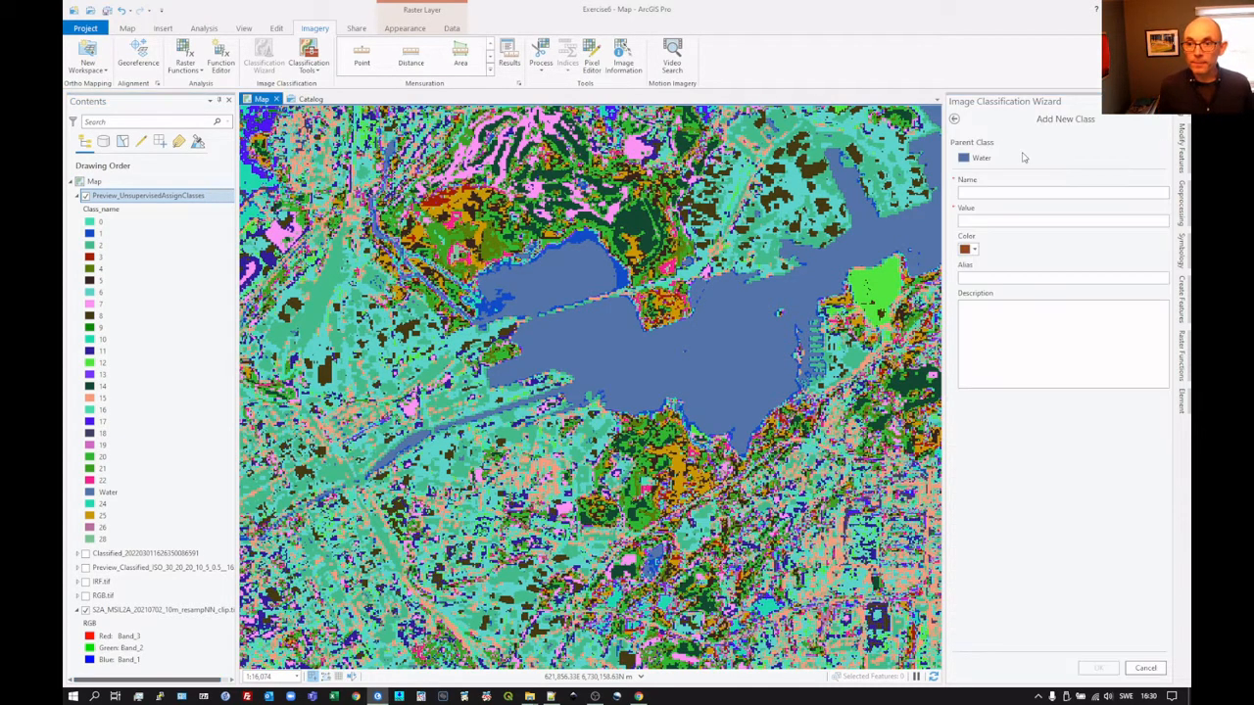
pyautogui.click(987, 191)
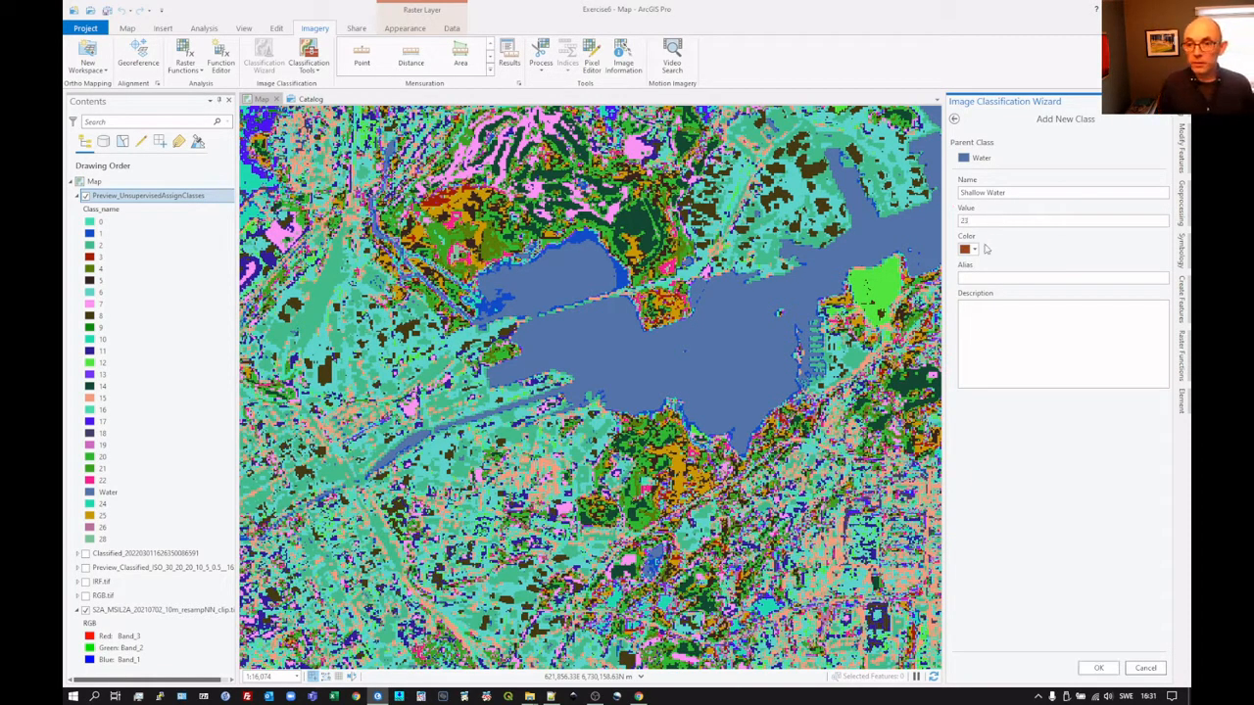
pyautogui.click(984, 249)
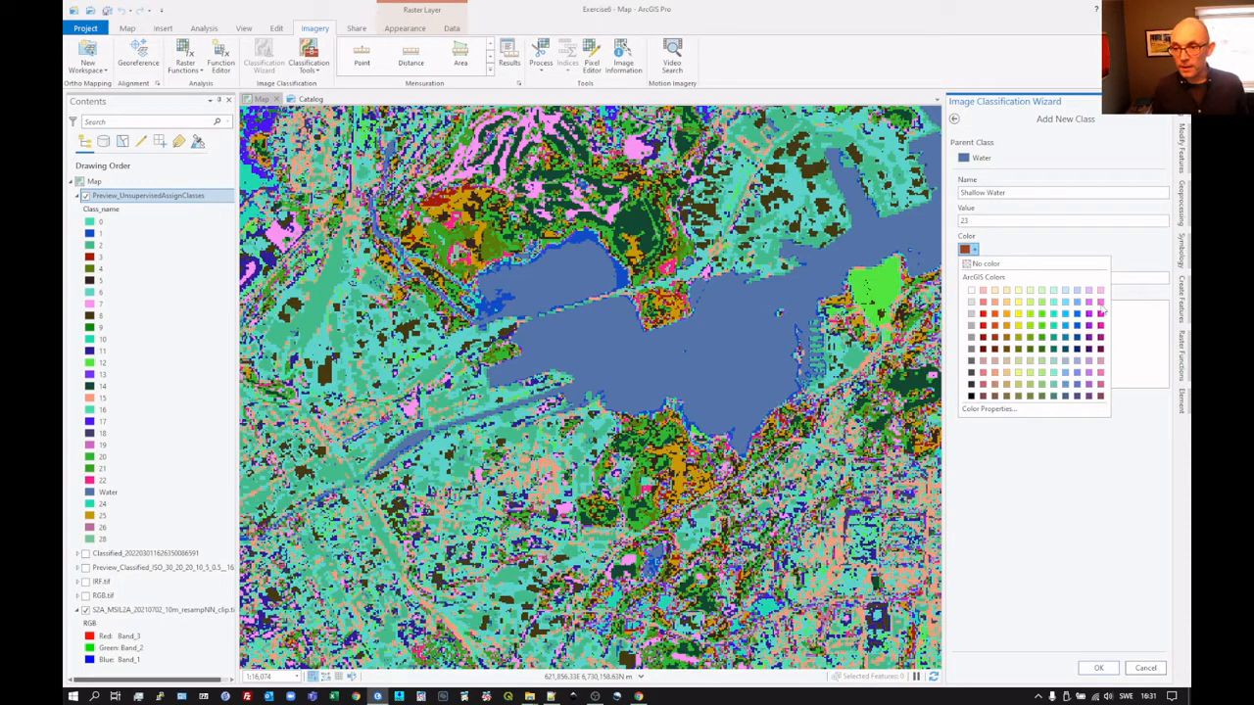
pyautogui.click(1055, 337)
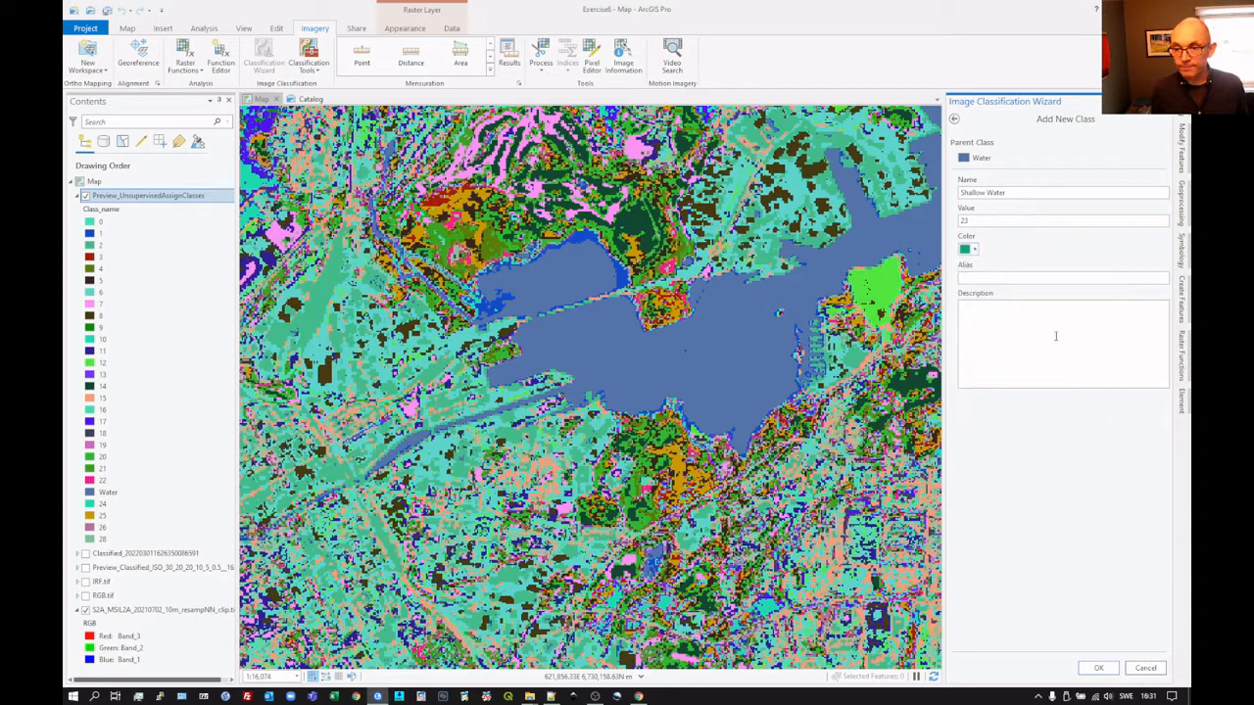
pyautogui.click(975, 250)
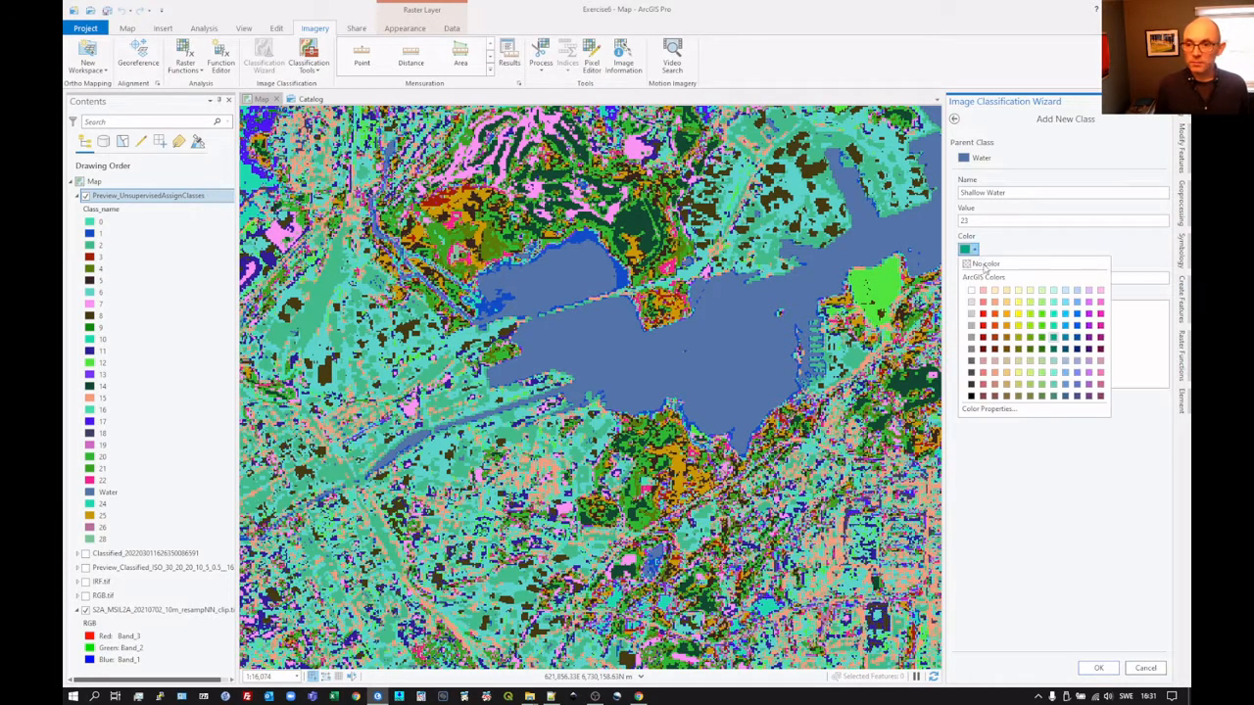
pyautogui.click(1066, 341)
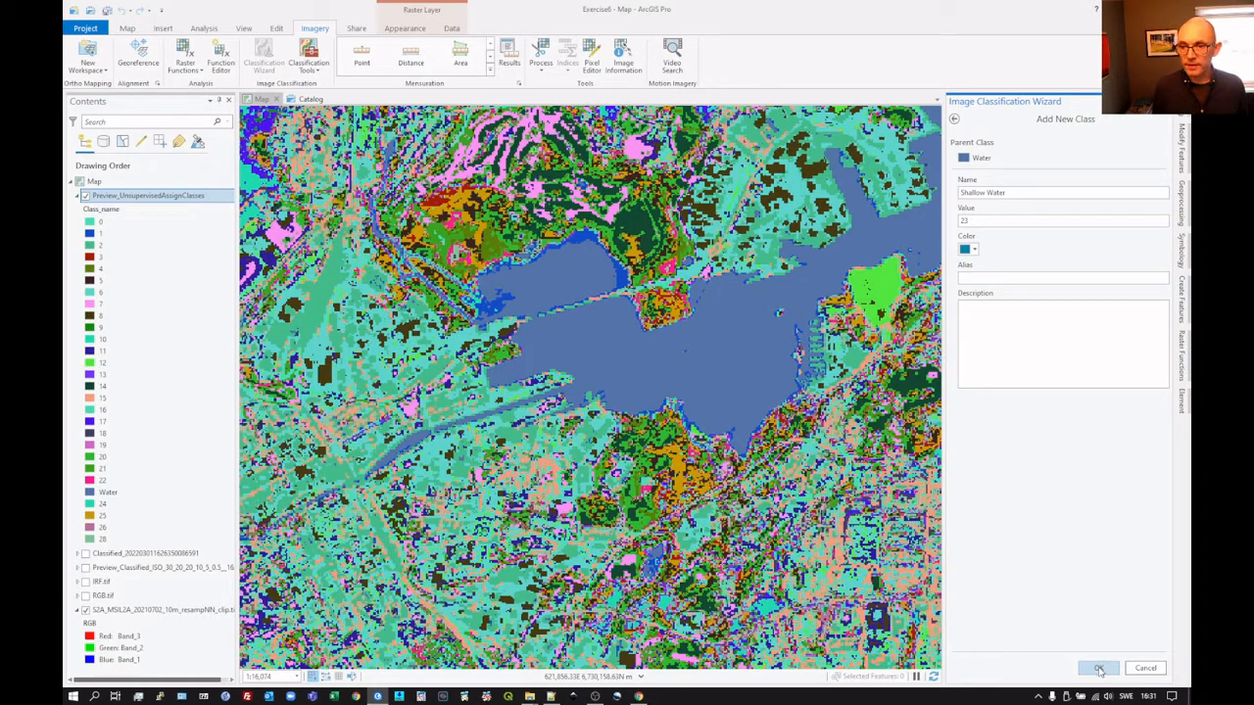
pyautogui.click(1099, 669)
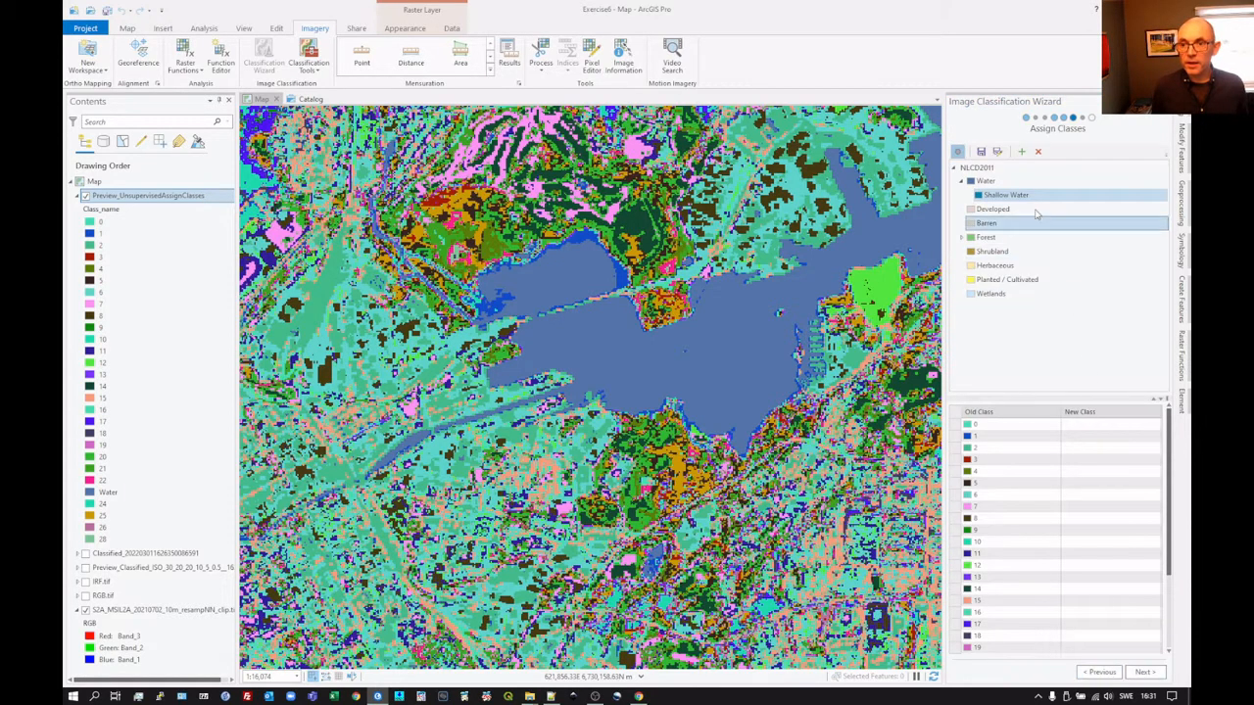
# Step: Reassign old class 23, along the shoreline and channel, to Shallow Water and clear its highlight on the map
pyautogui.click(985, 182)
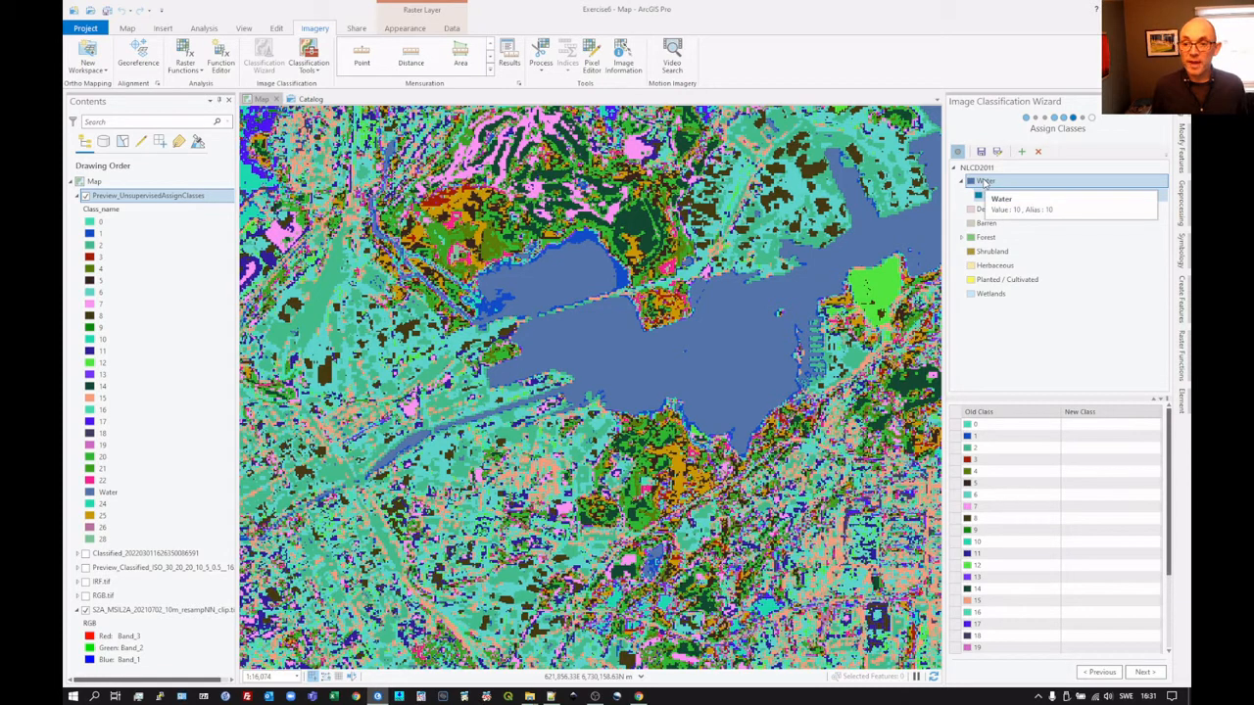
pyautogui.click(1002, 196)
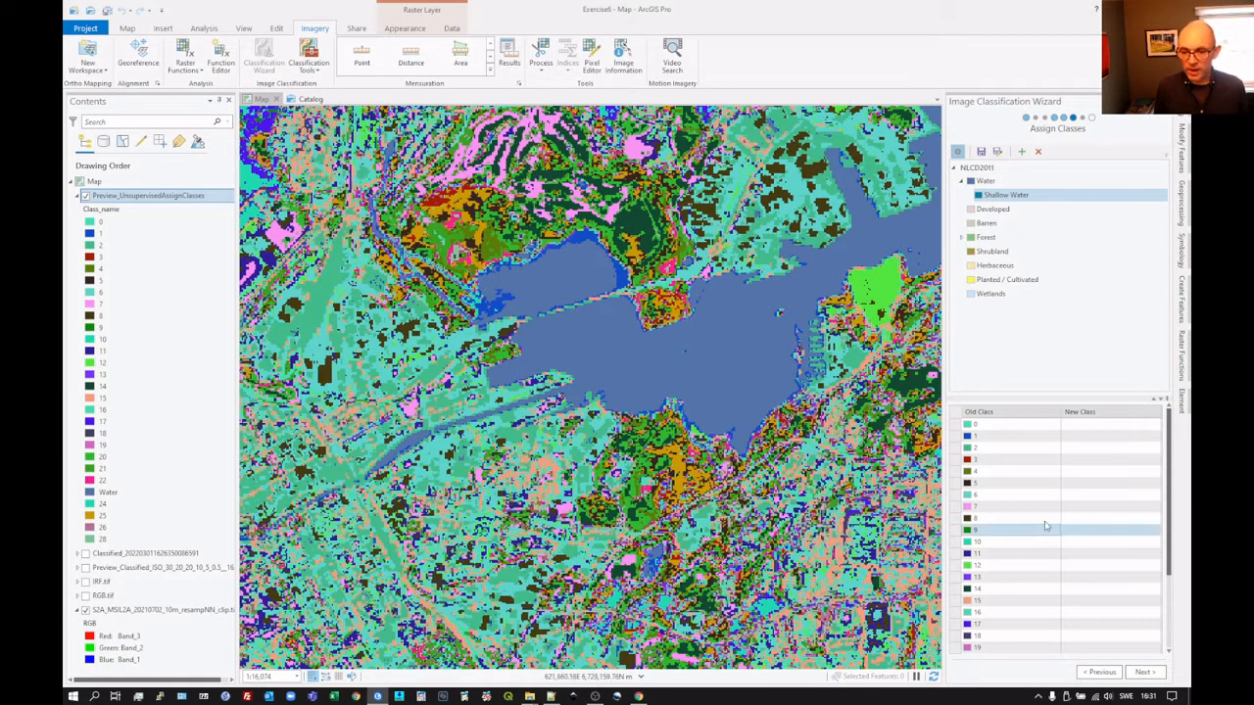
pyautogui.scroll(-5, 1057, 529)
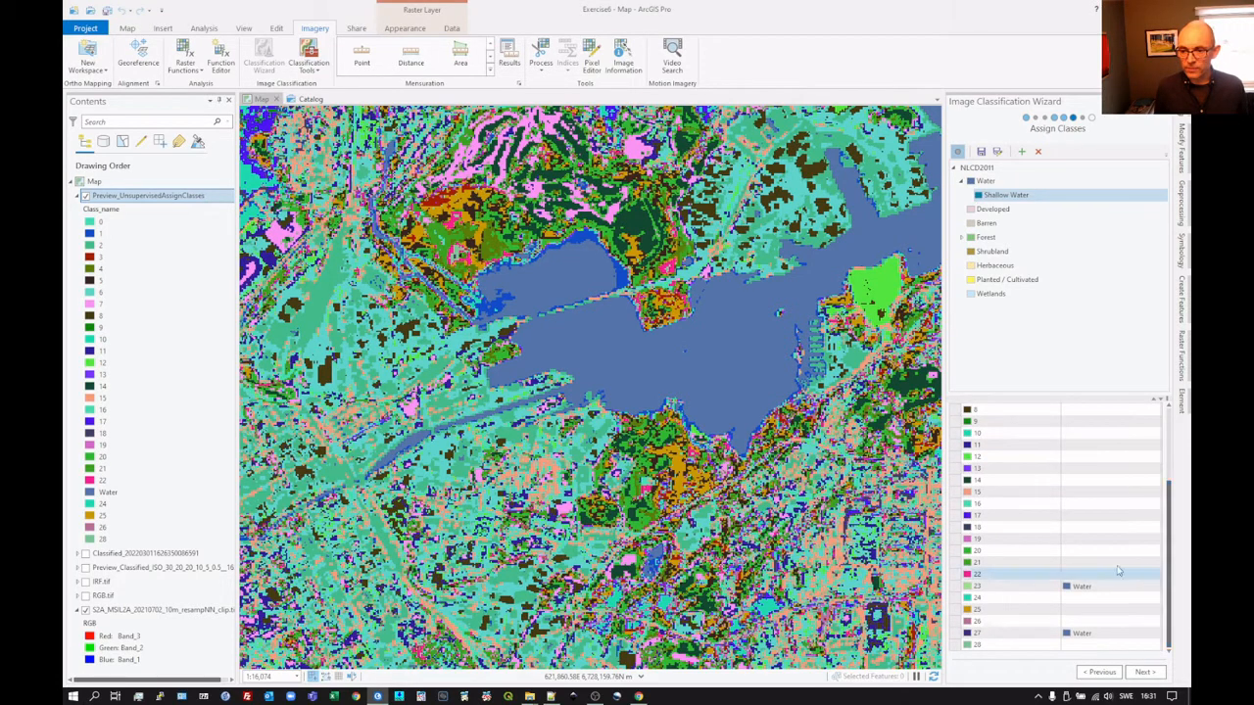
pyautogui.click(957, 588)
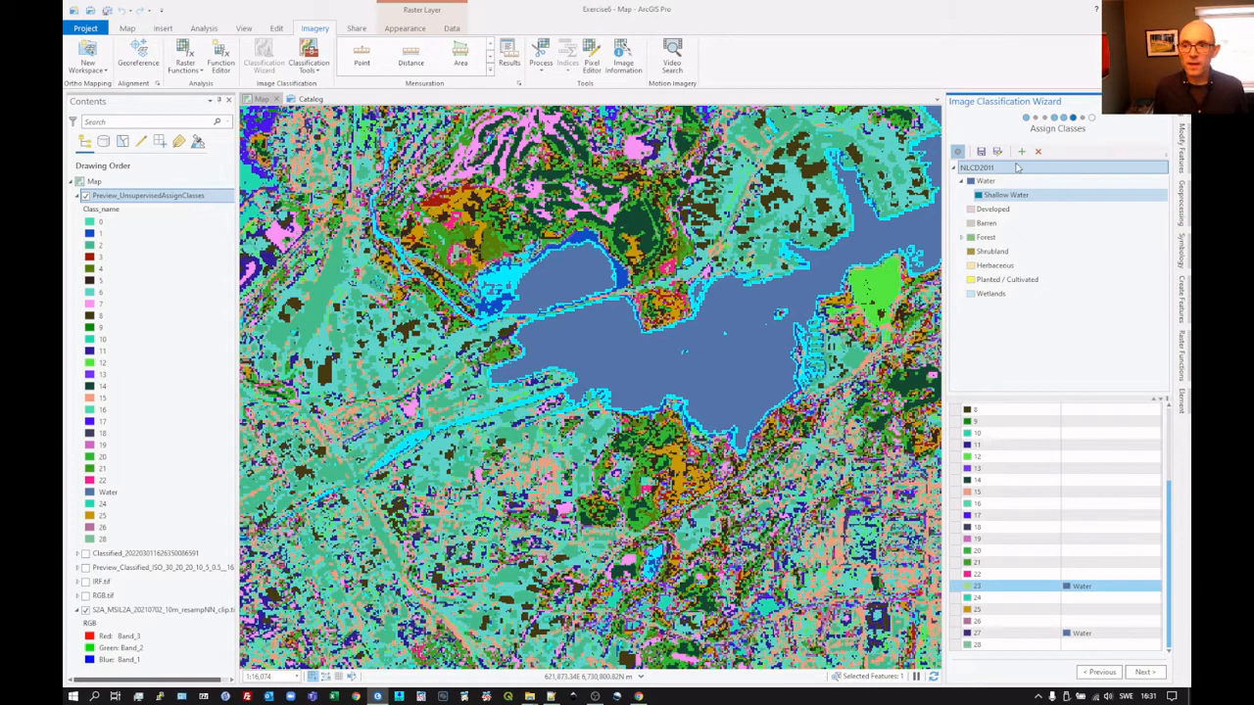
pyautogui.click(957, 153)
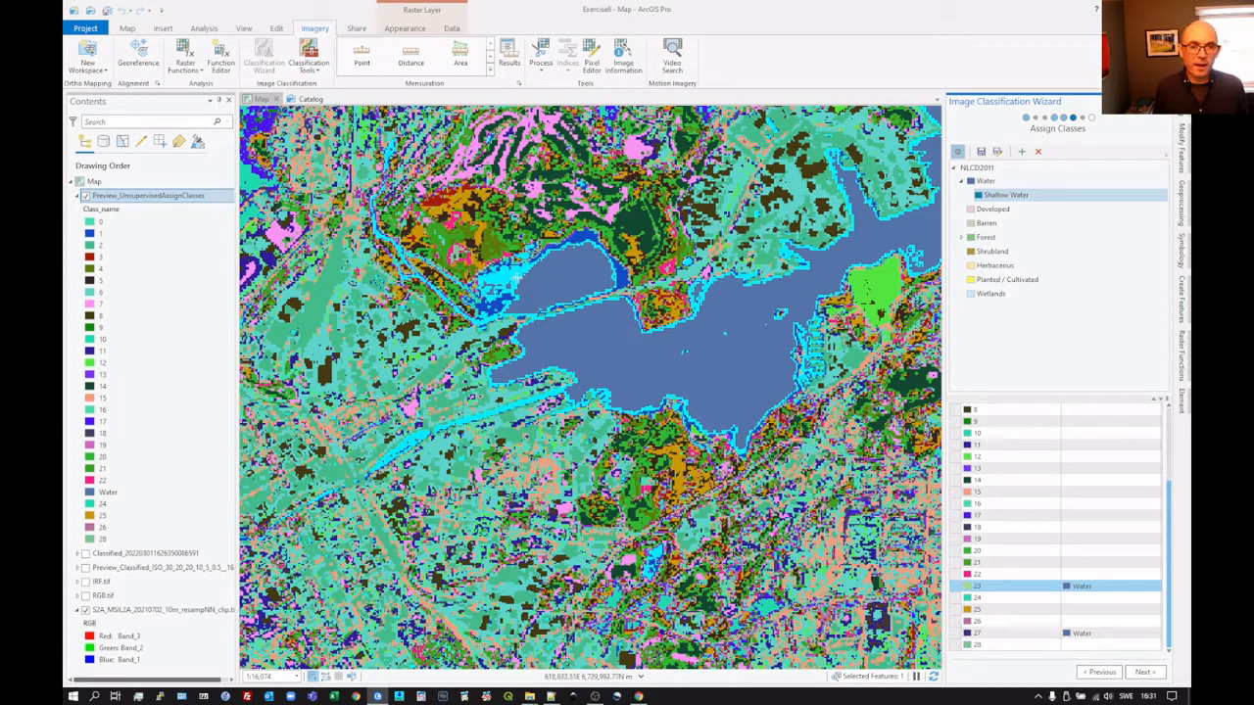
pyautogui.click(510, 279)
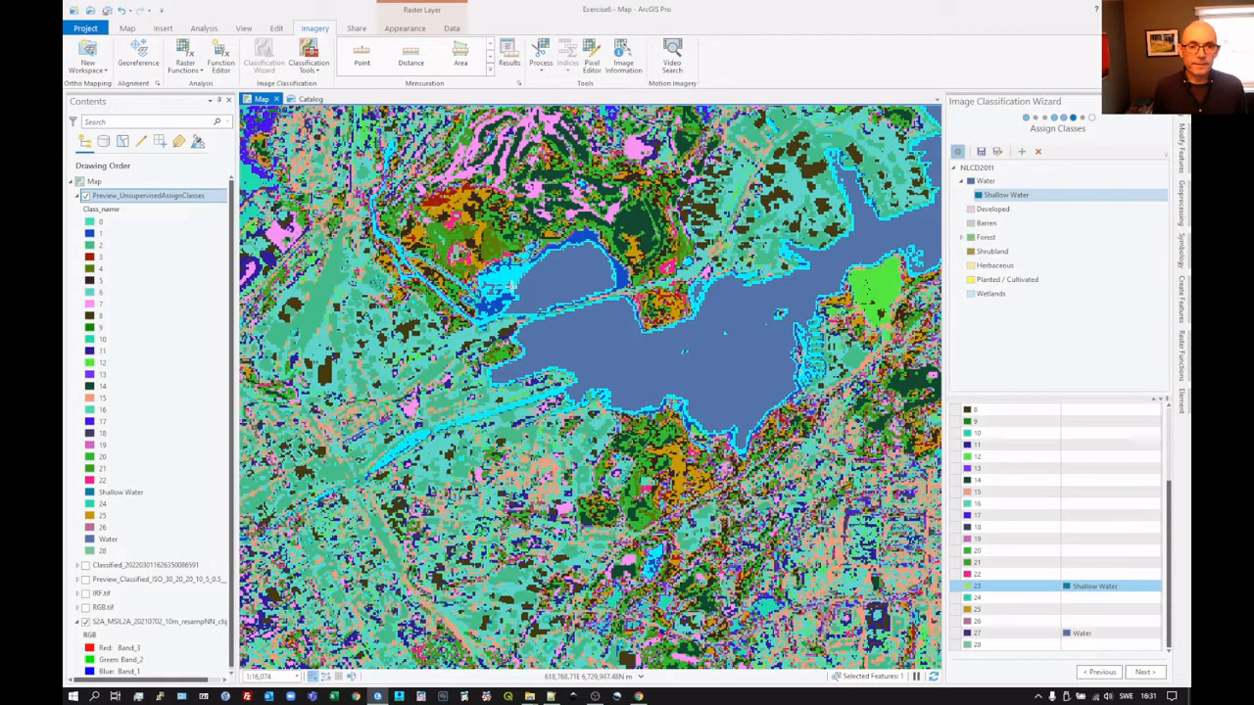
pyautogui.click(1076, 578)
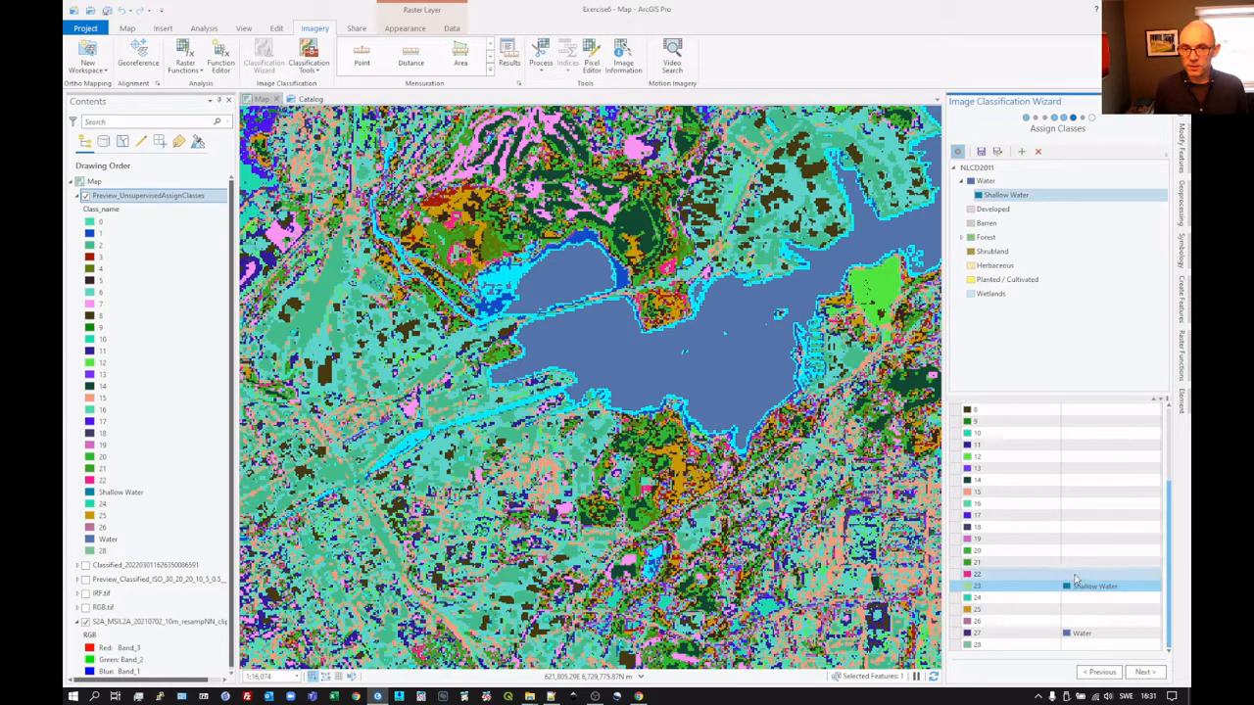
pyautogui.click(1024, 576)
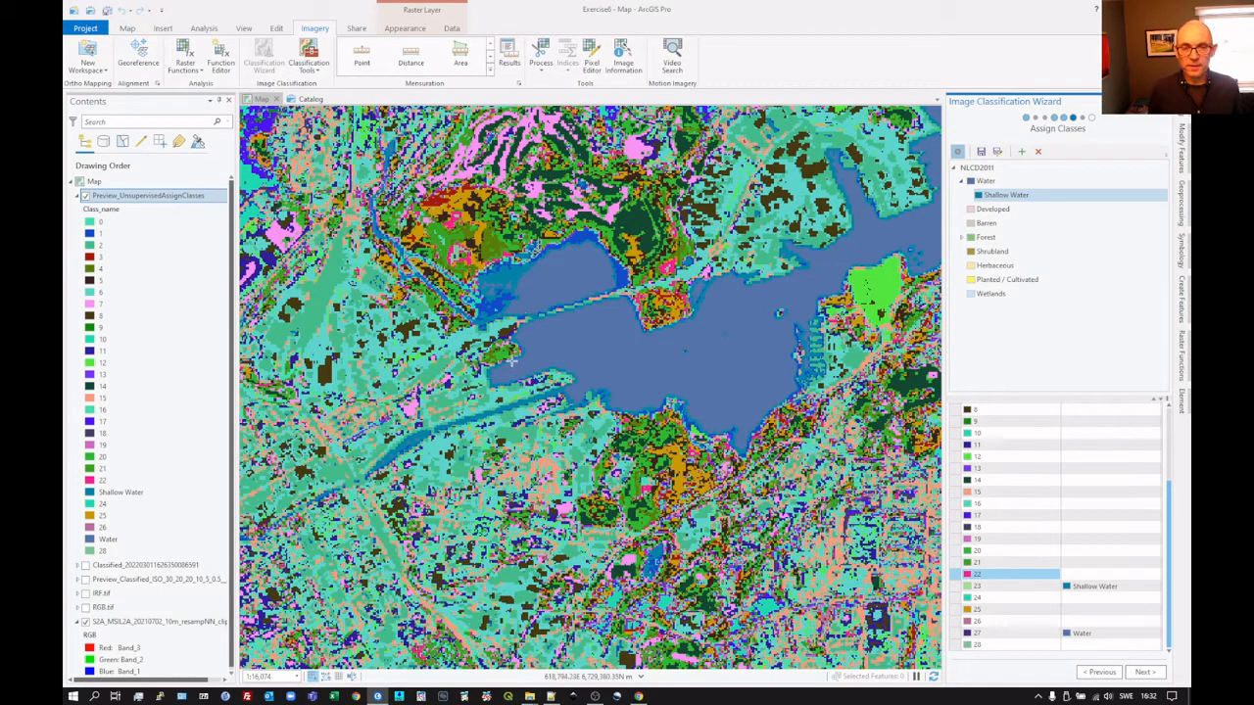
# Step: Compare the Shallow Water pixels along the narrow city channel with the satellite image by toggling the Preview_UnsupervisedAssignClasses layer
pyautogui.scroll(-3, 495, 351)
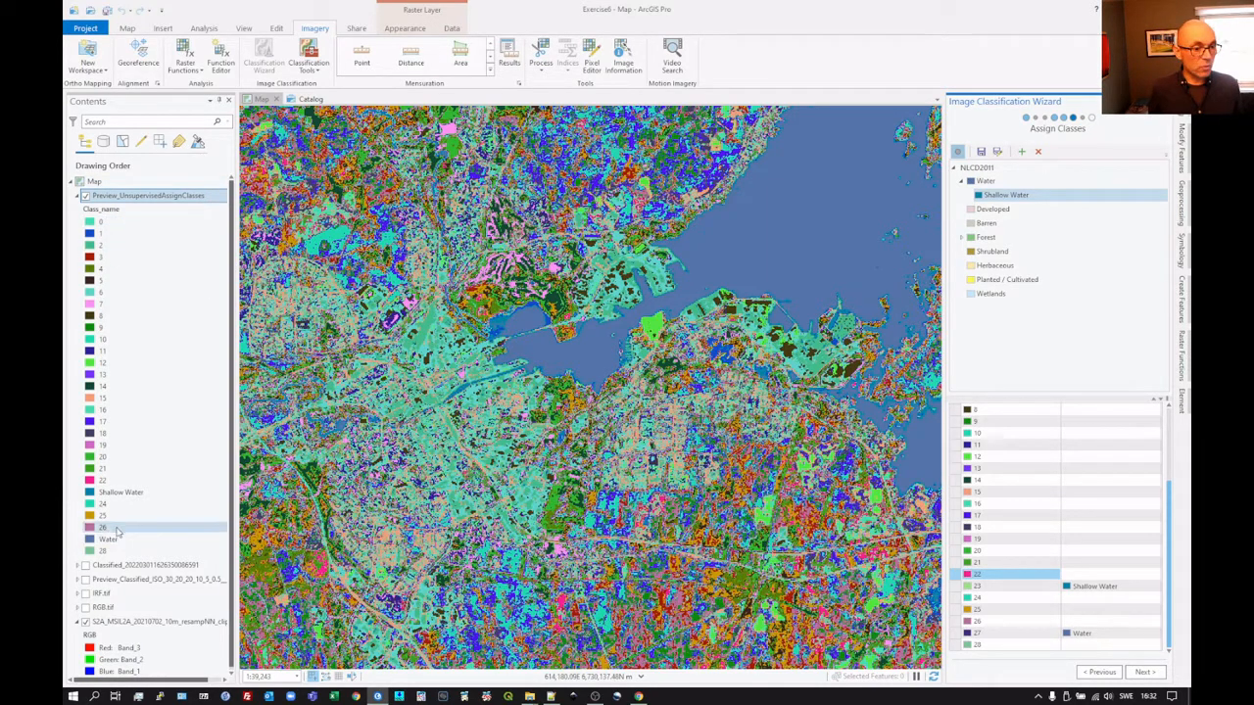
pyautogui.click(85, 197)
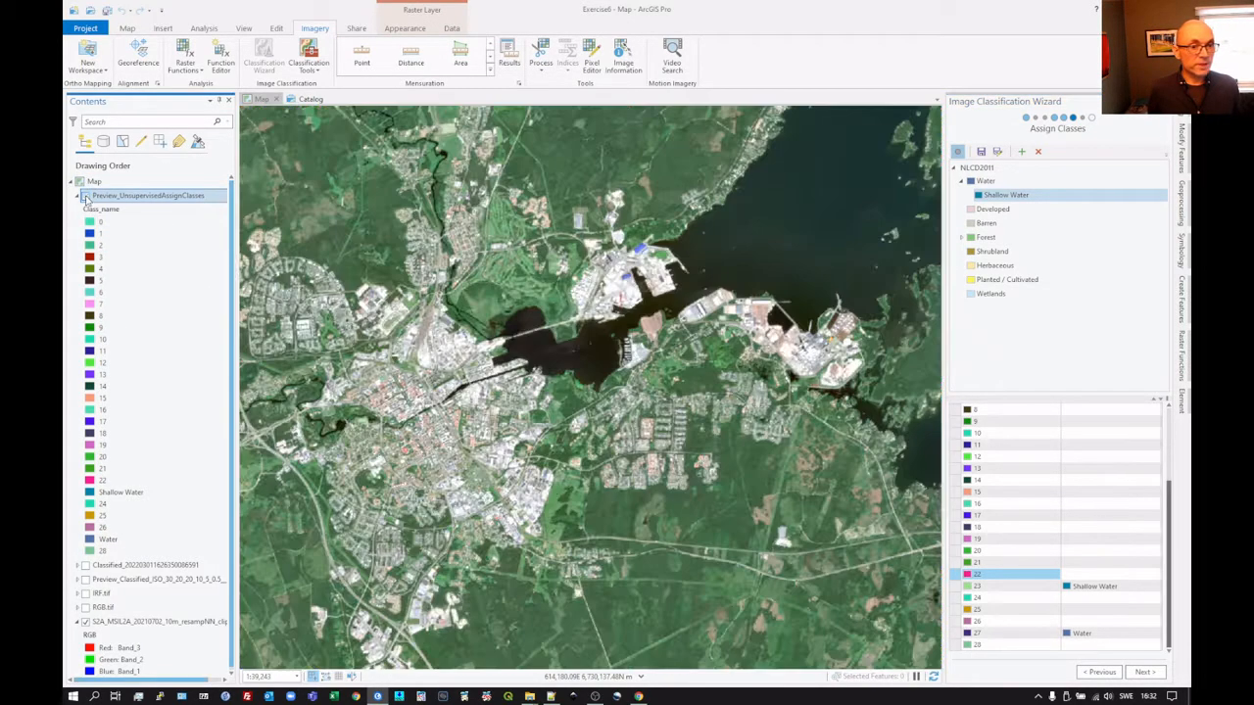
pyautogui.scroll(6, 262, 365)
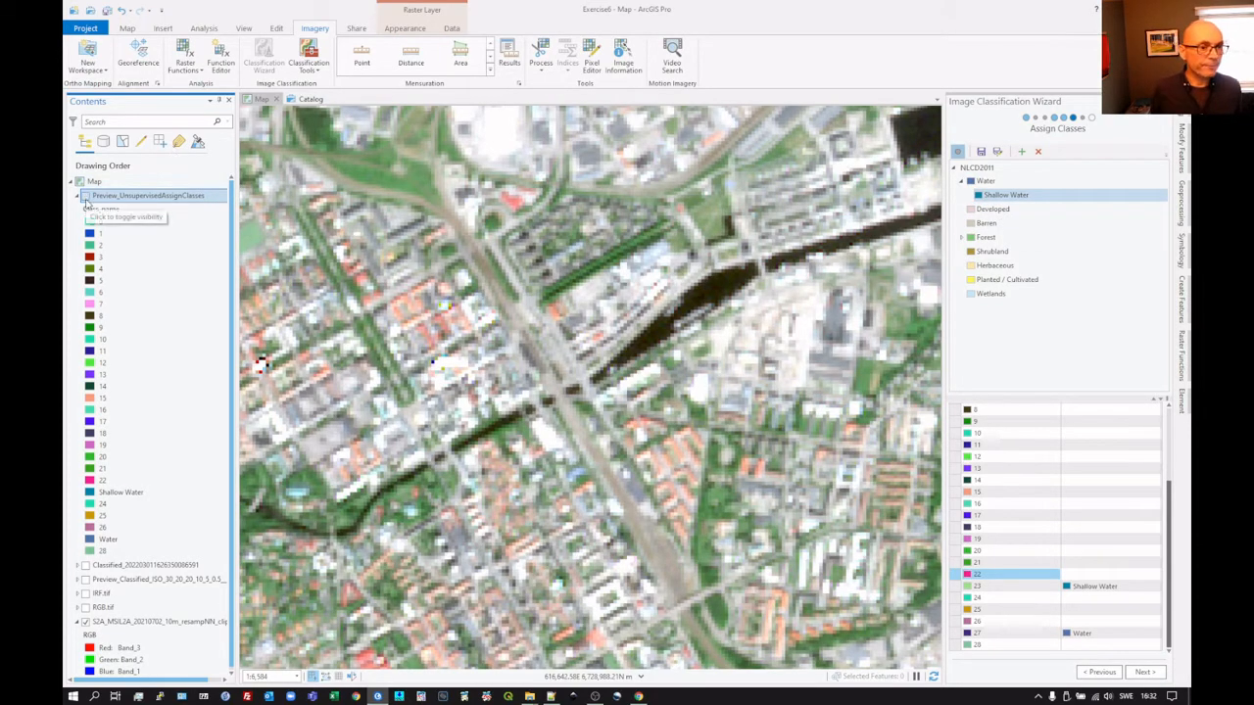
pyautogui.click(86, 196)
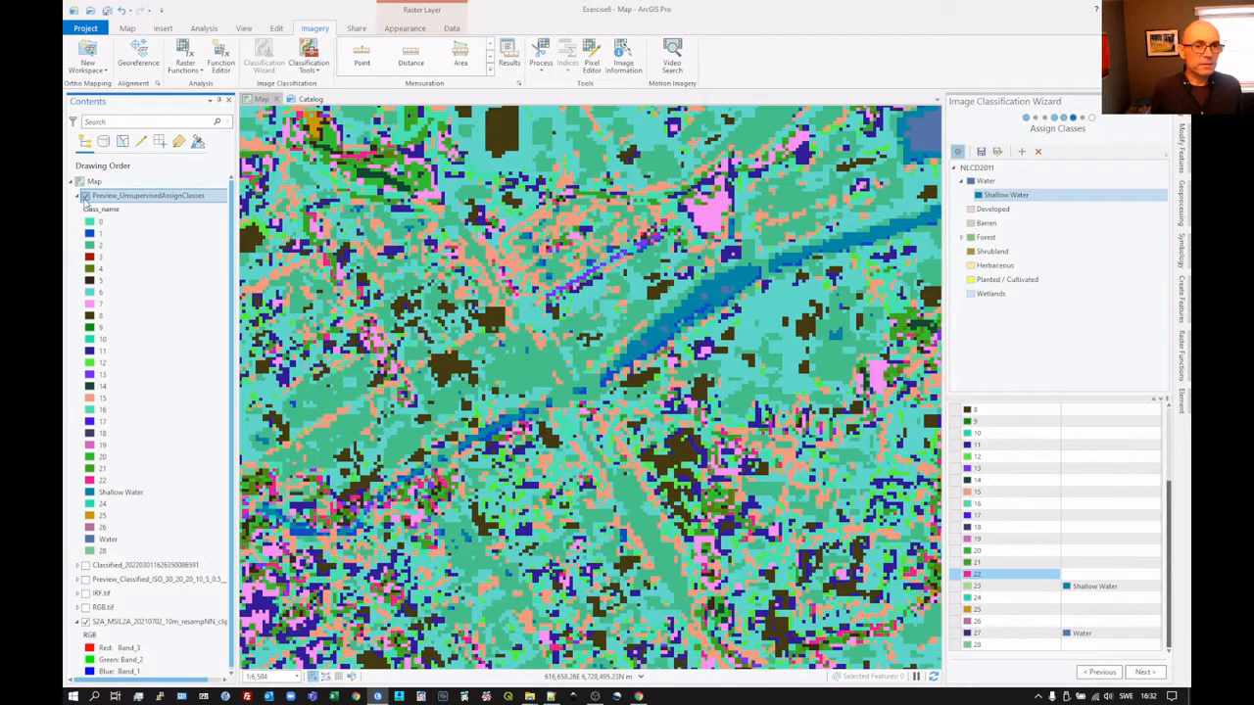
pyautogui.click(86, 197)
pyautogui.click(85, 197)
pyautogui.click(85, 197)
pyautogui.click(85, 197)
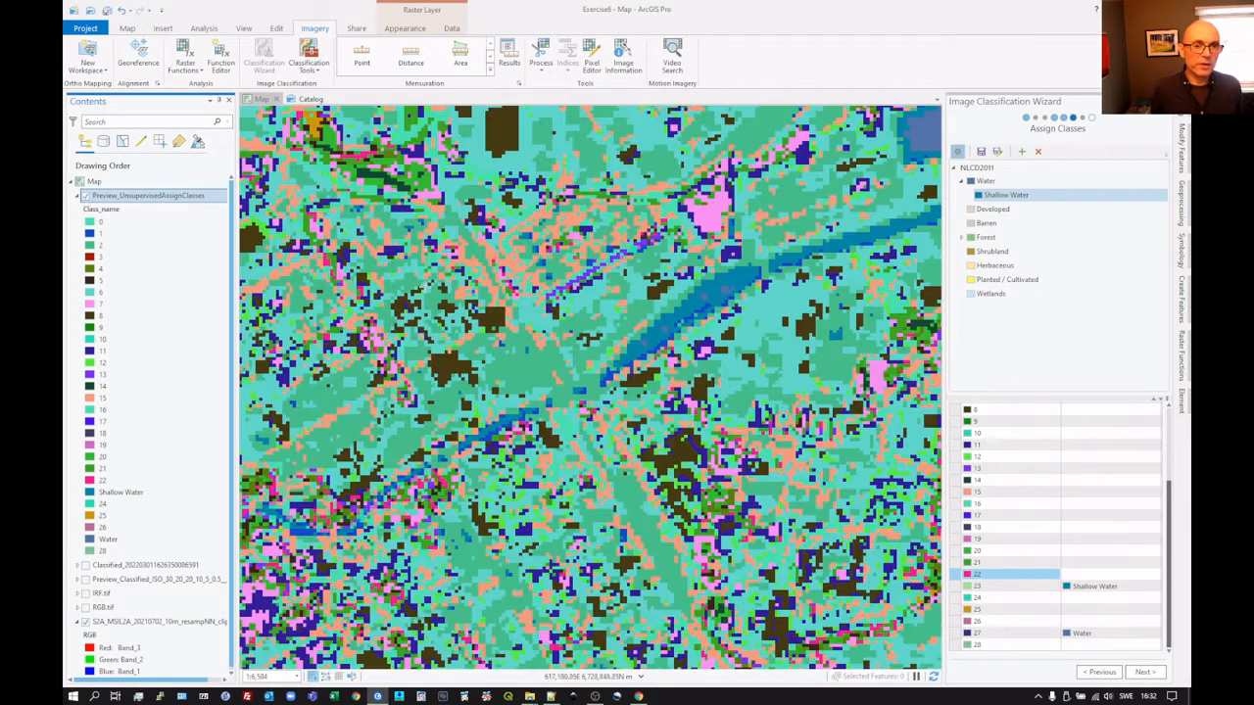
pyautogui.scroll(-2, 402, 283)
pyautogui.scroll(-2, 401, 284)
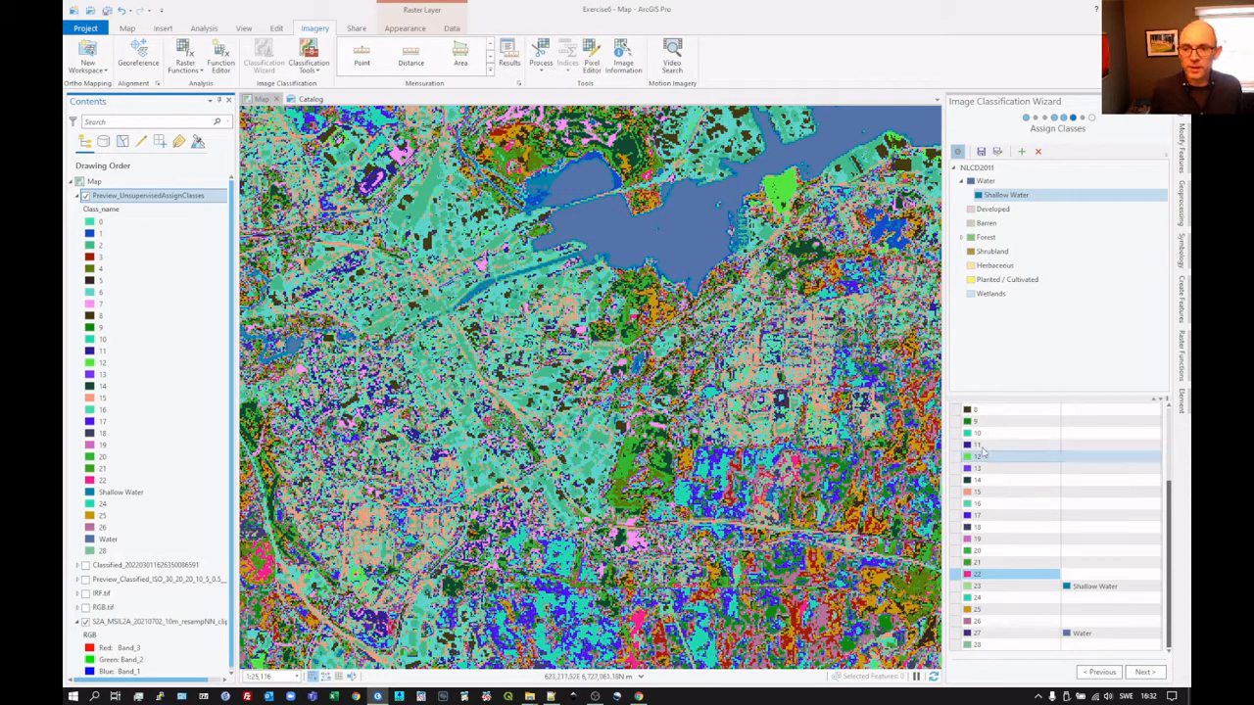
# Step: Highlight old class 8 on the map and compare it with the satellite image around the industrial sites south of the city
pyautogui.click(956, 411)
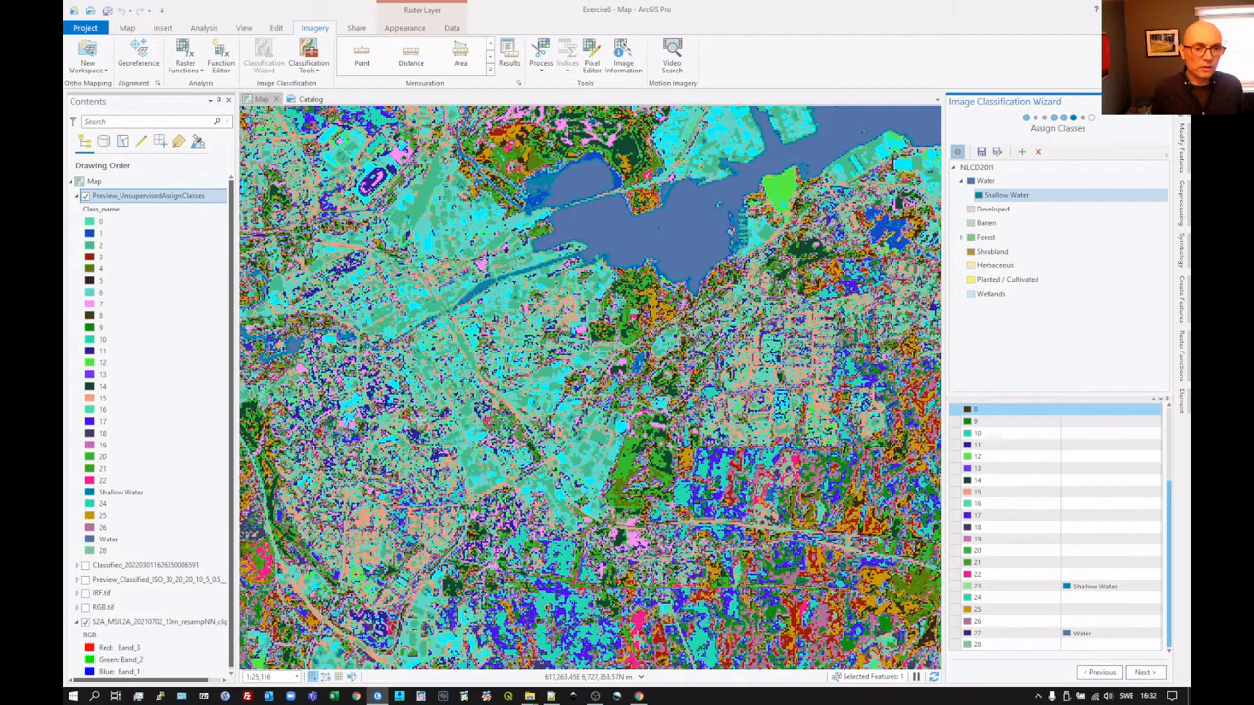
pyautogui.scroll(-2, 434, 427)
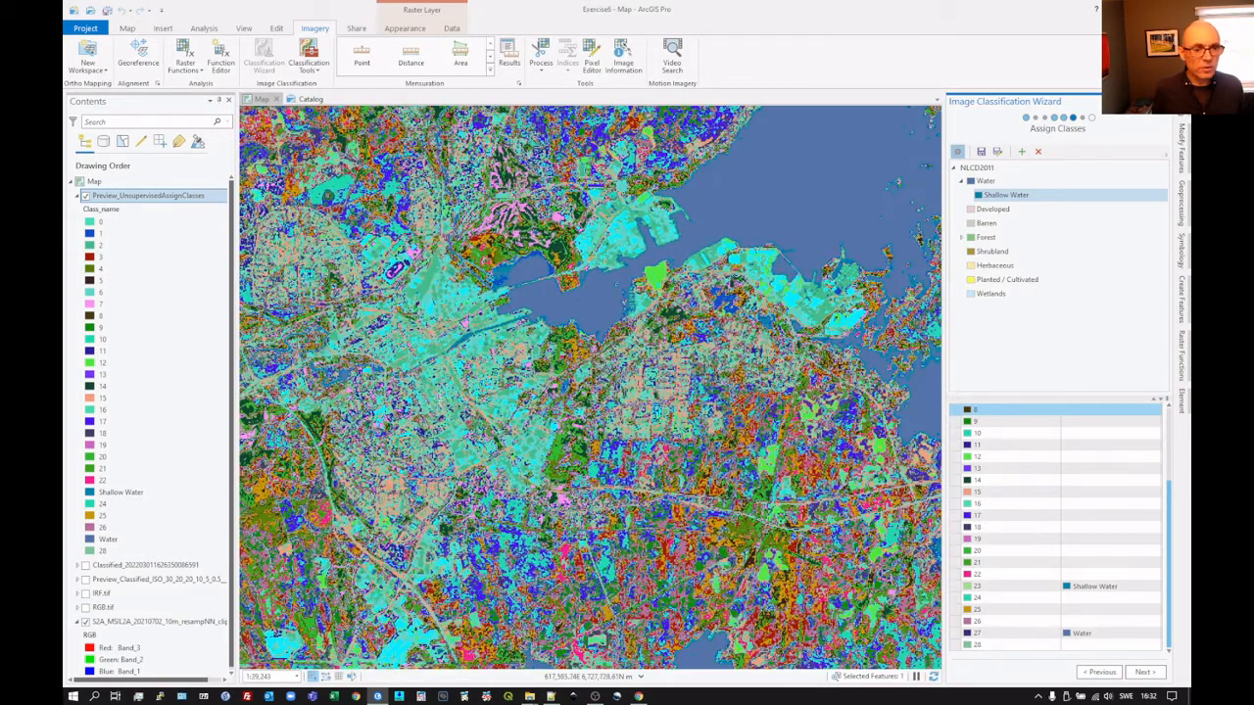
pyautogui.scroll(-2, 440, 405)
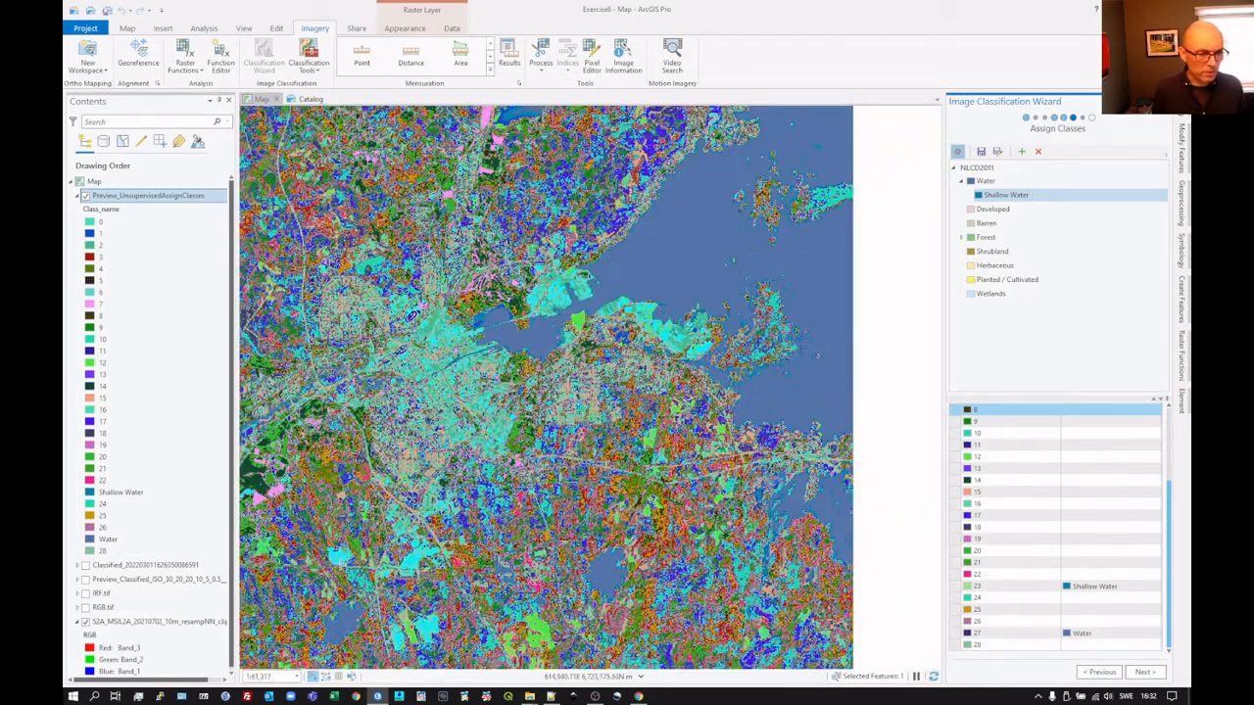
pyautogui.scroll(6, 341, 566)
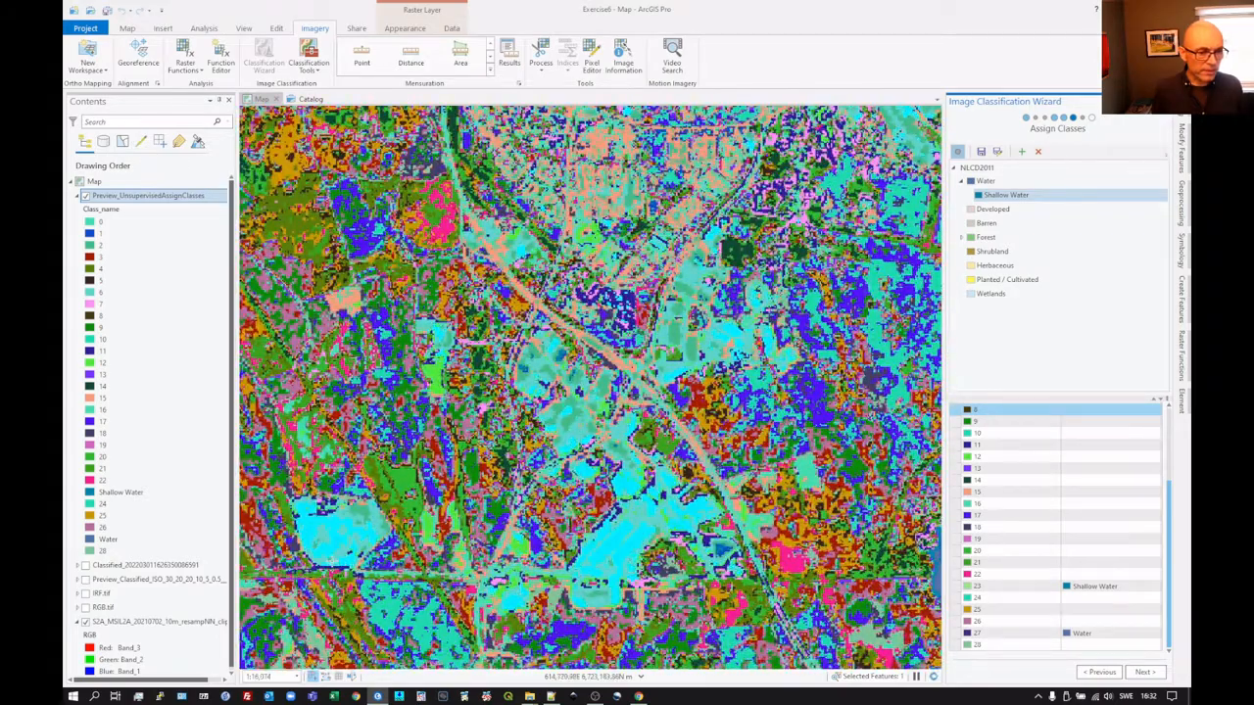
pyautogui.click(85, 197)
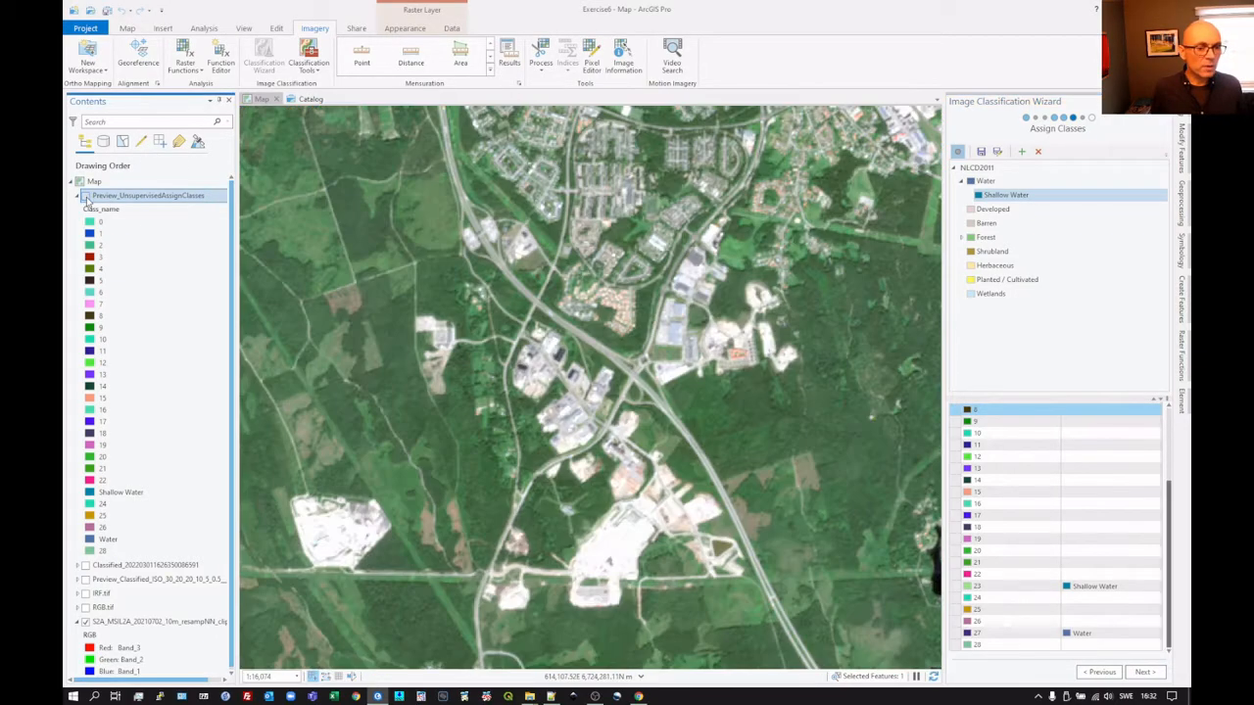
pyautogui.click(85, 197)
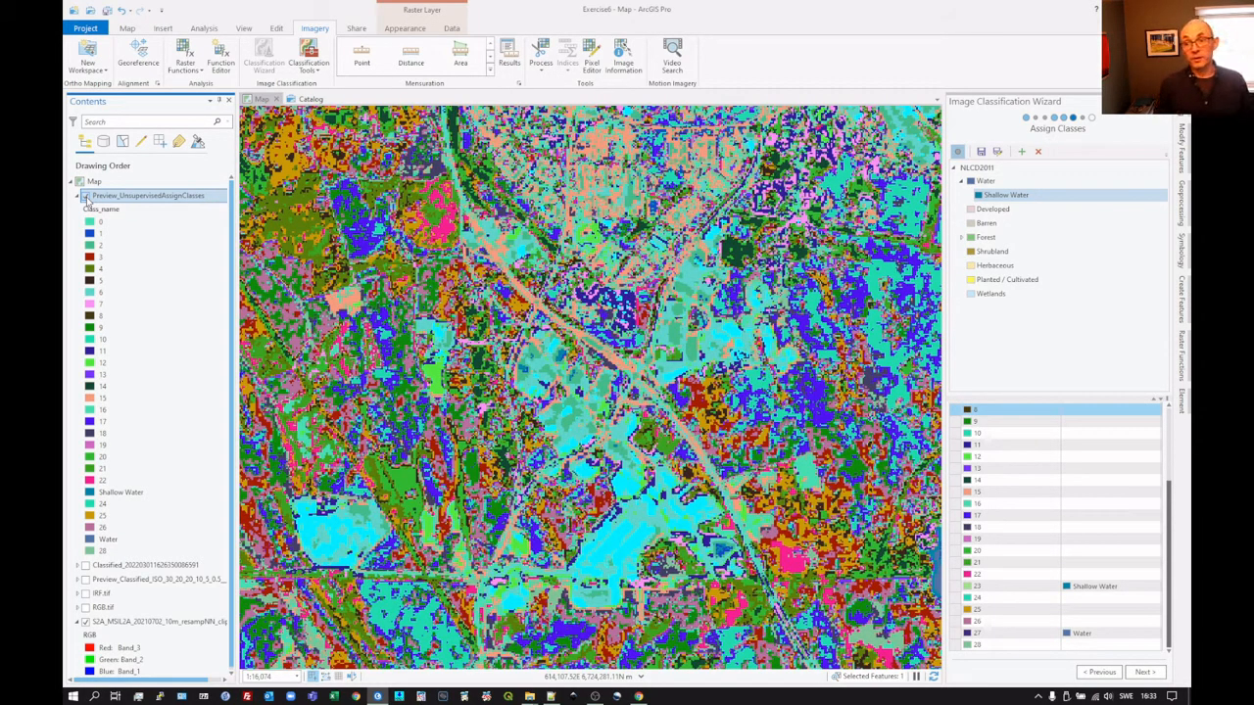
pyautogui.click(85, 197)
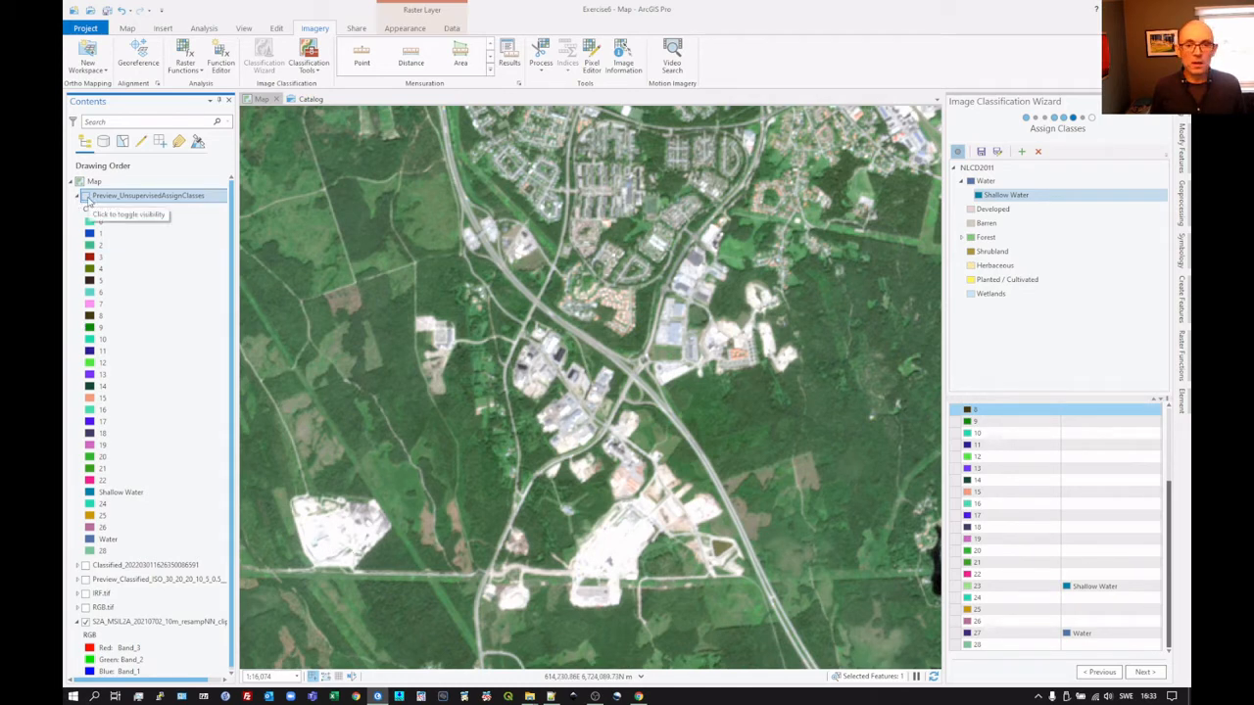
pyautogui.click(85, 197)
pyautogui.click(85, 198)
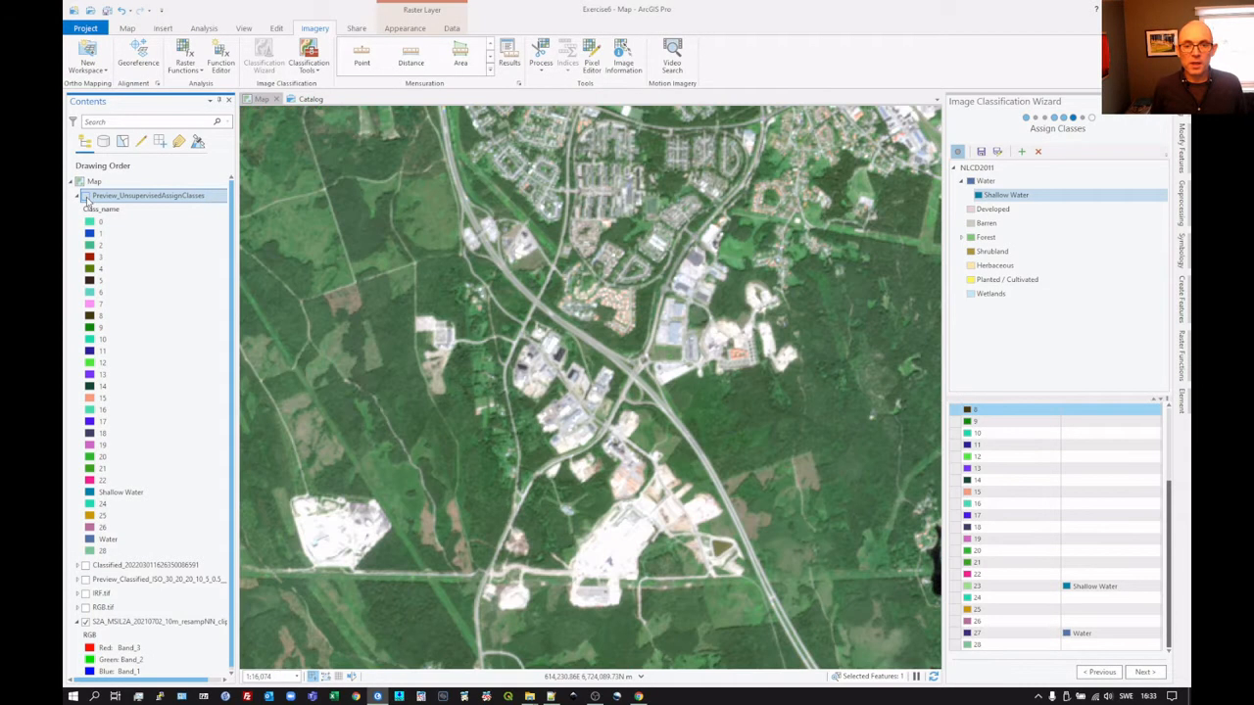
pyautogui.click(85, 196)
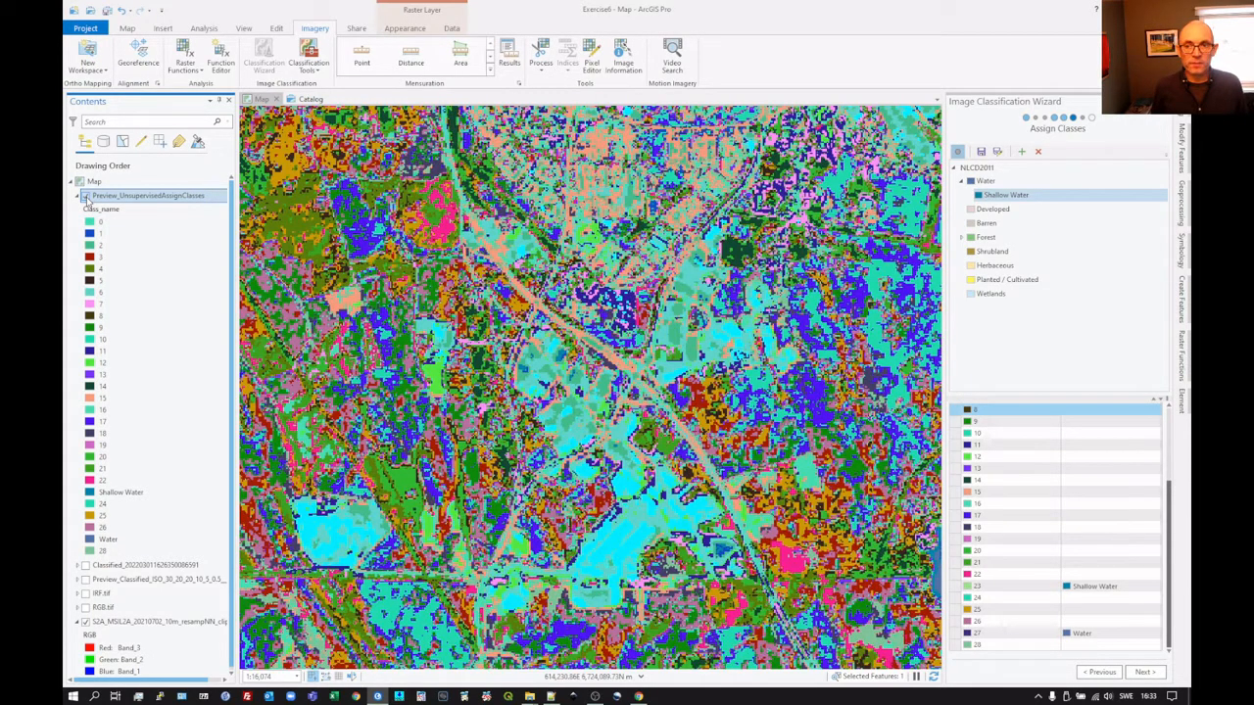
pyautogui.click(85, 197)
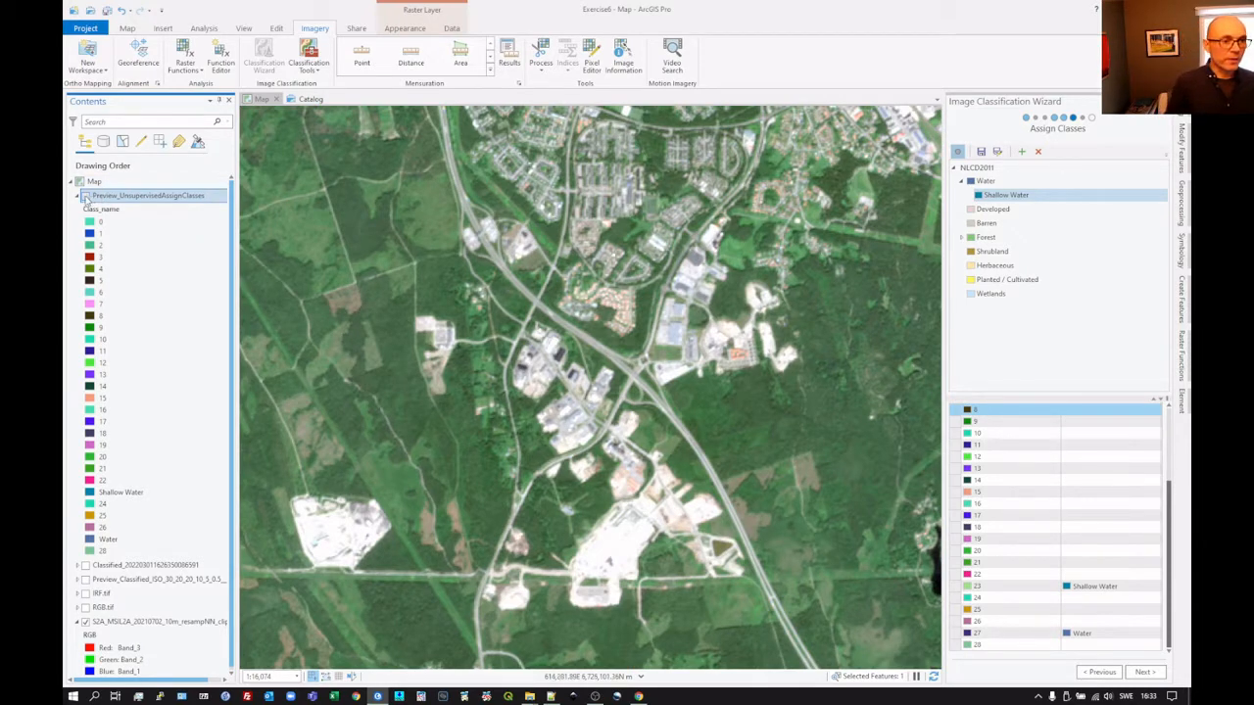
pyautogui.click(86, 197)
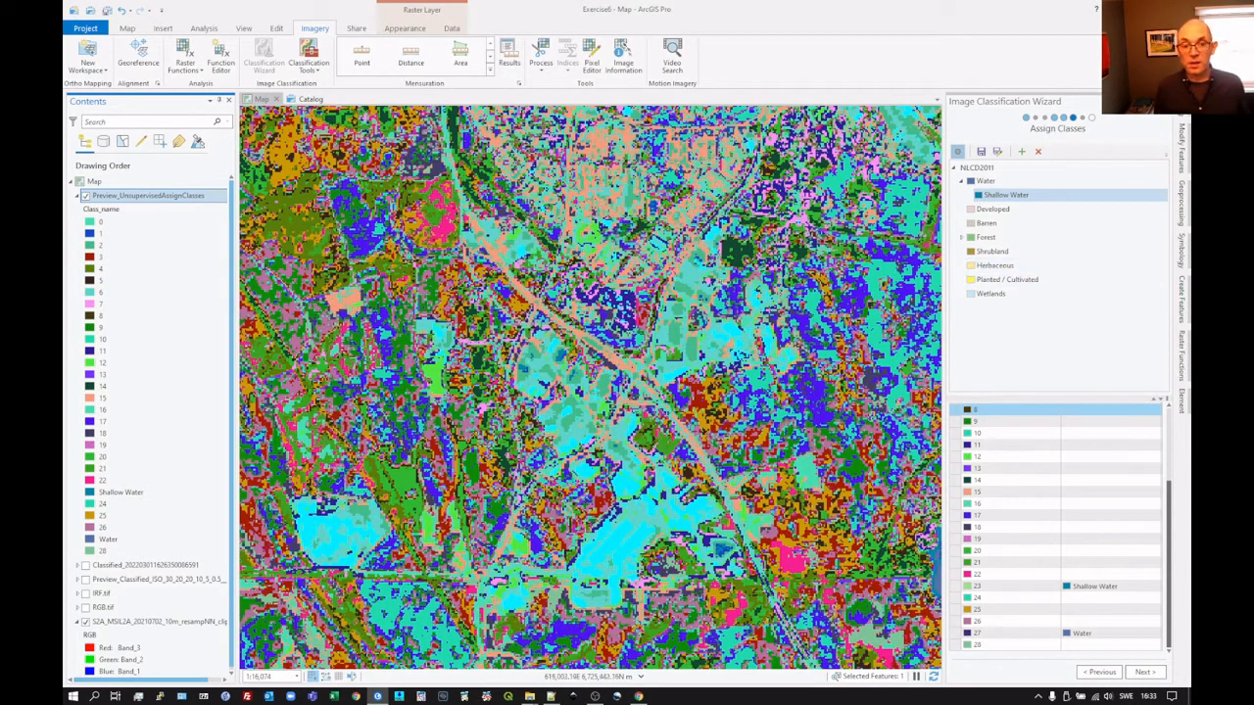
# Step: Assign old class 8, covering the bright built-up and industrial sites, to Developed, clear its highlight and review the recolored map
pyautogui.click(997, 212)
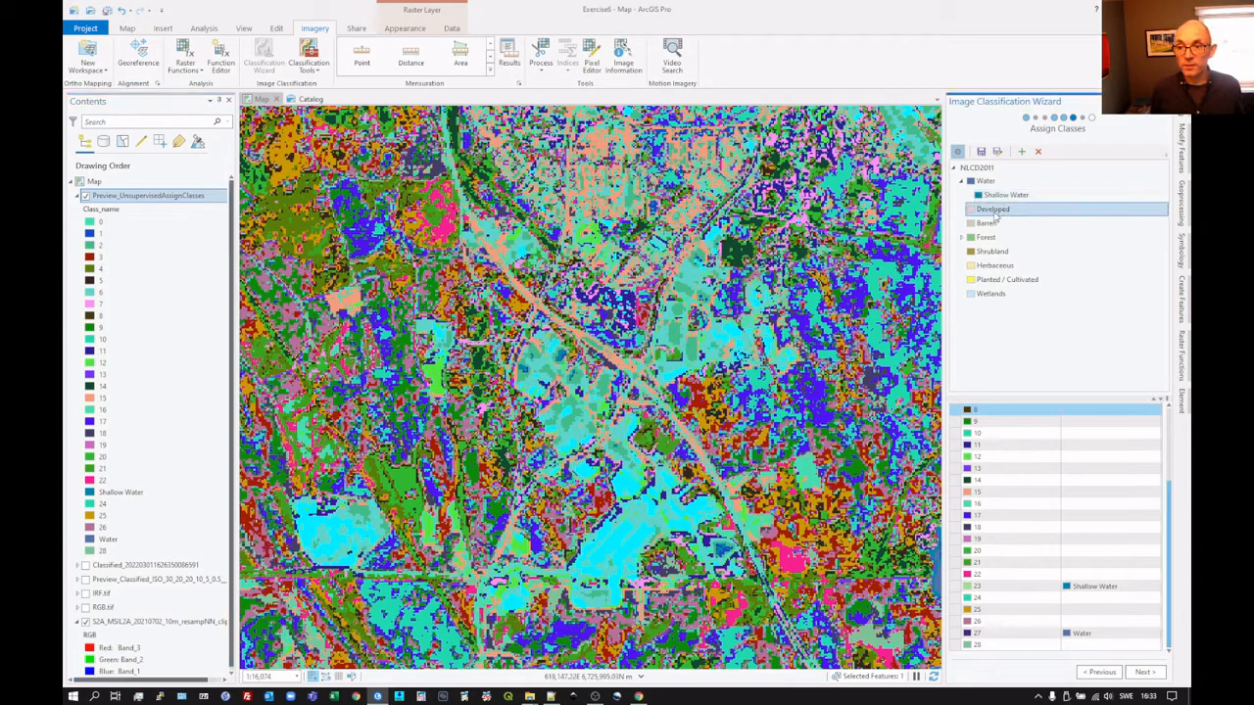
pyautogui.scroll(2, 532, 294)
pyautogui.scroll(-5, 591, 389)
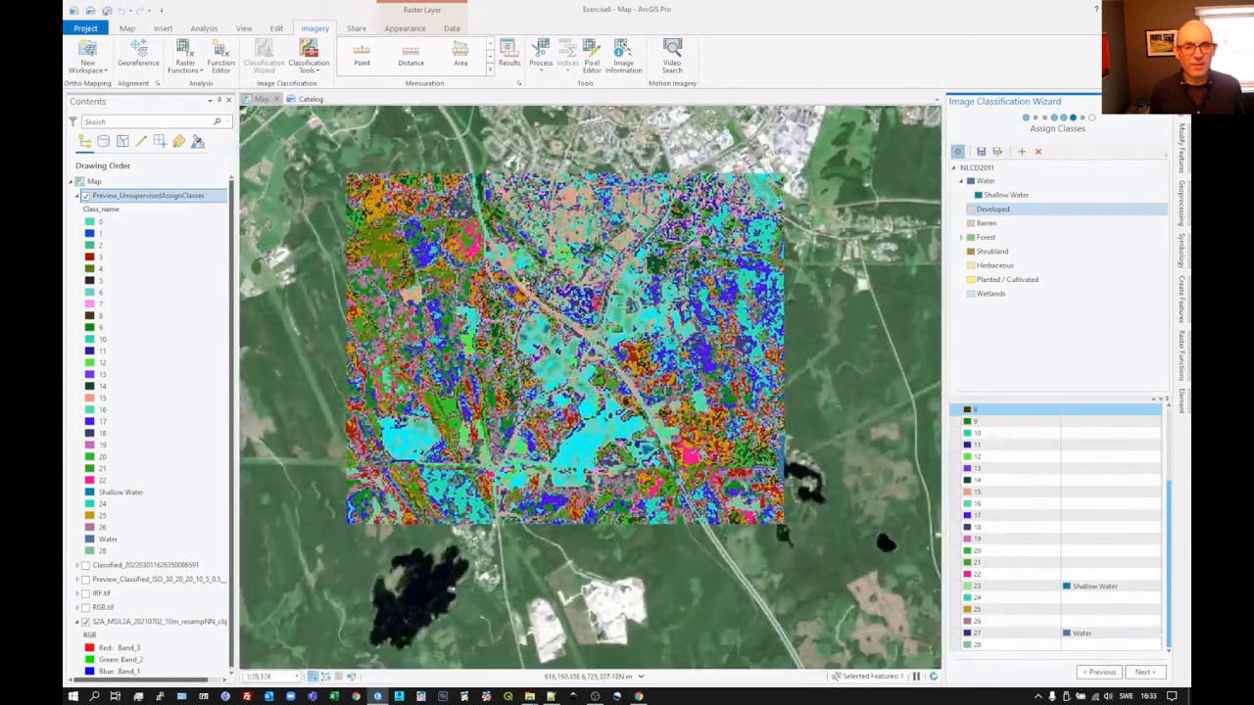
pyautogui.scroll(3, 590, 388)
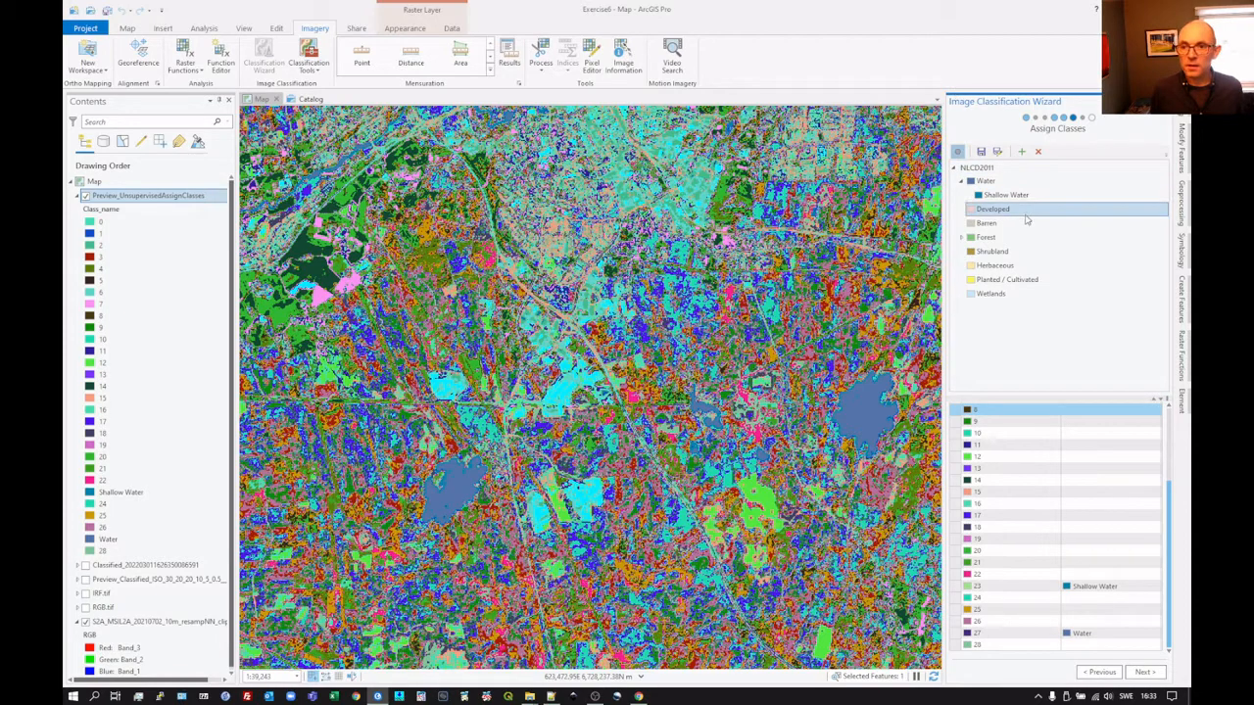
pyautogui.click(566, 390)
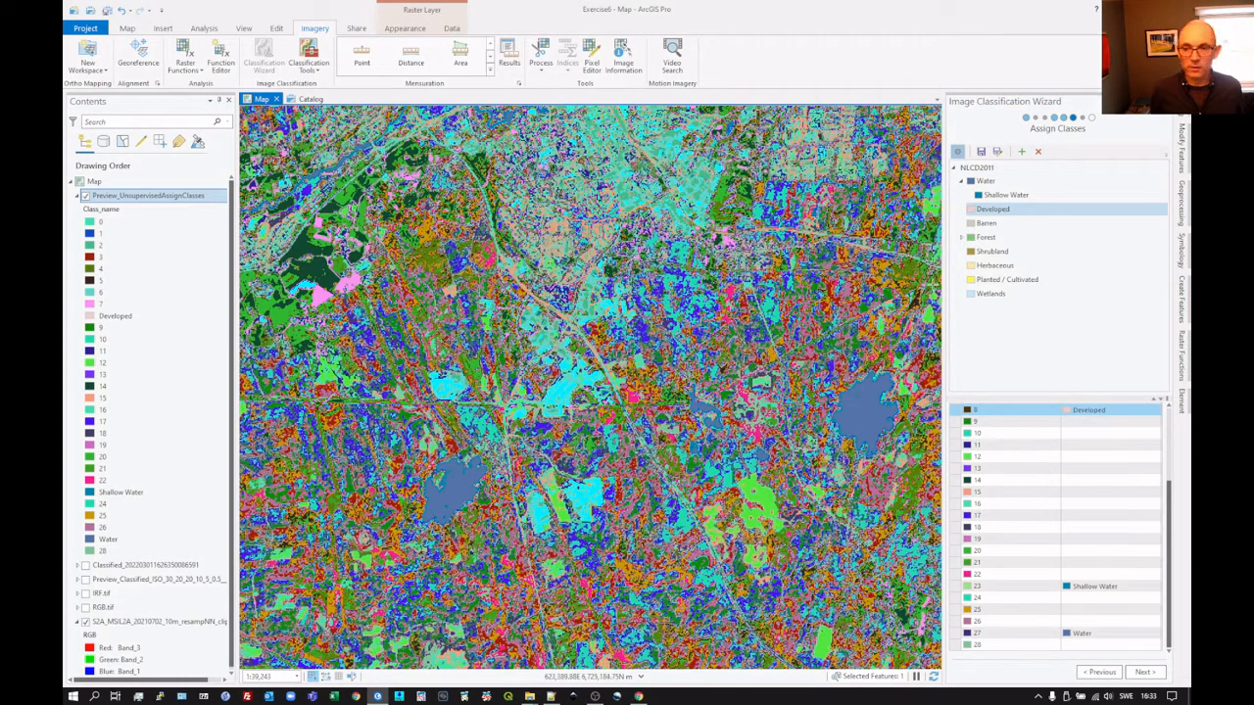
pyautogui.click(985, 422)
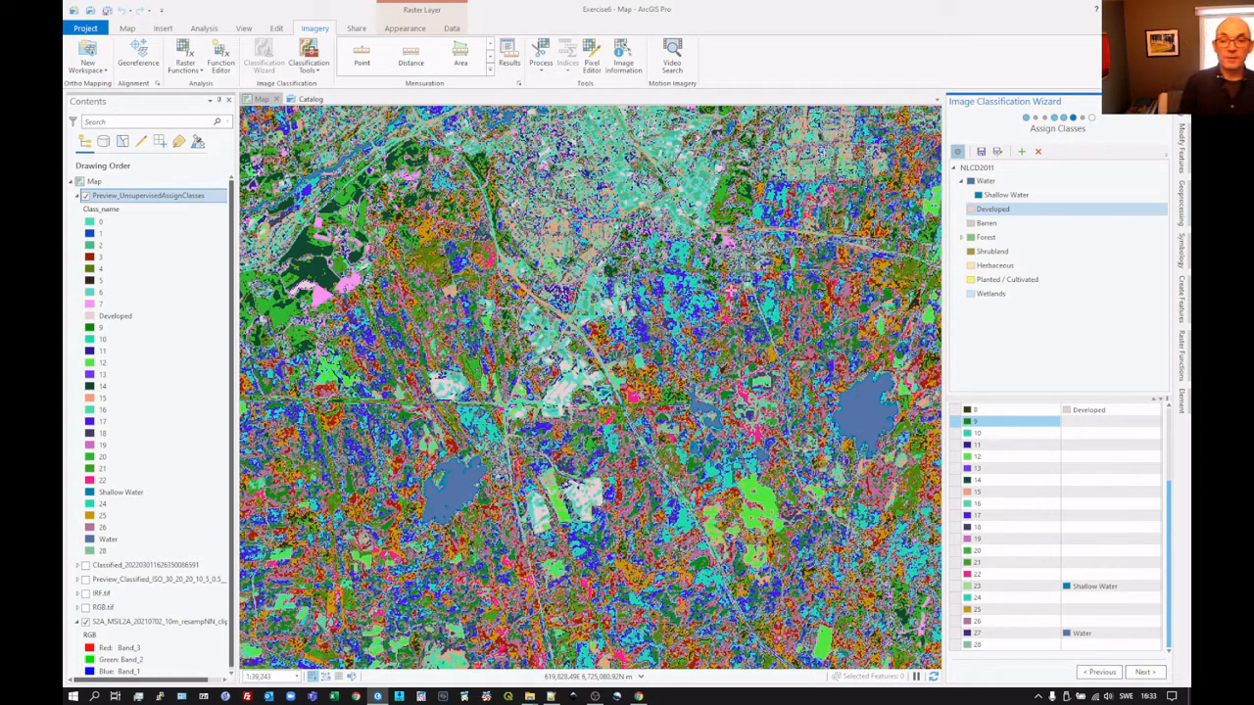
pyautogui.scroll(-3, 578, 227)
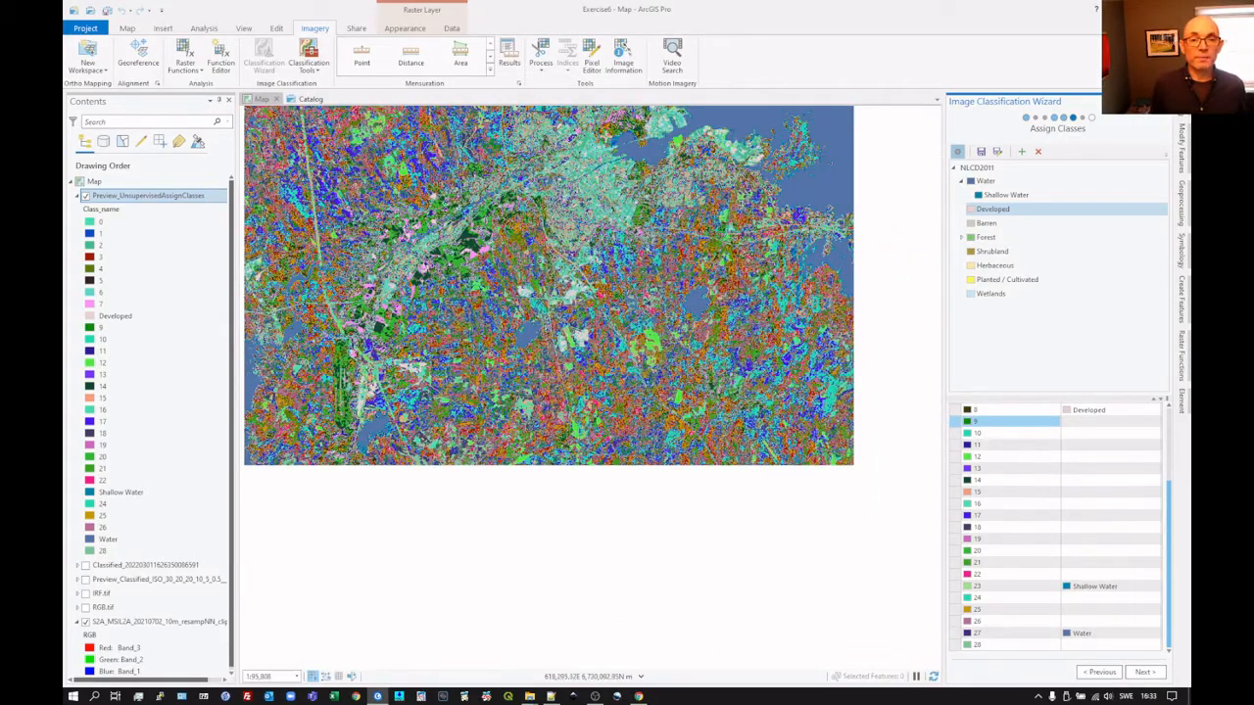
pyautogui.scroll(2, 607, 161)
pyautogui.scroll(4, 499, 280)
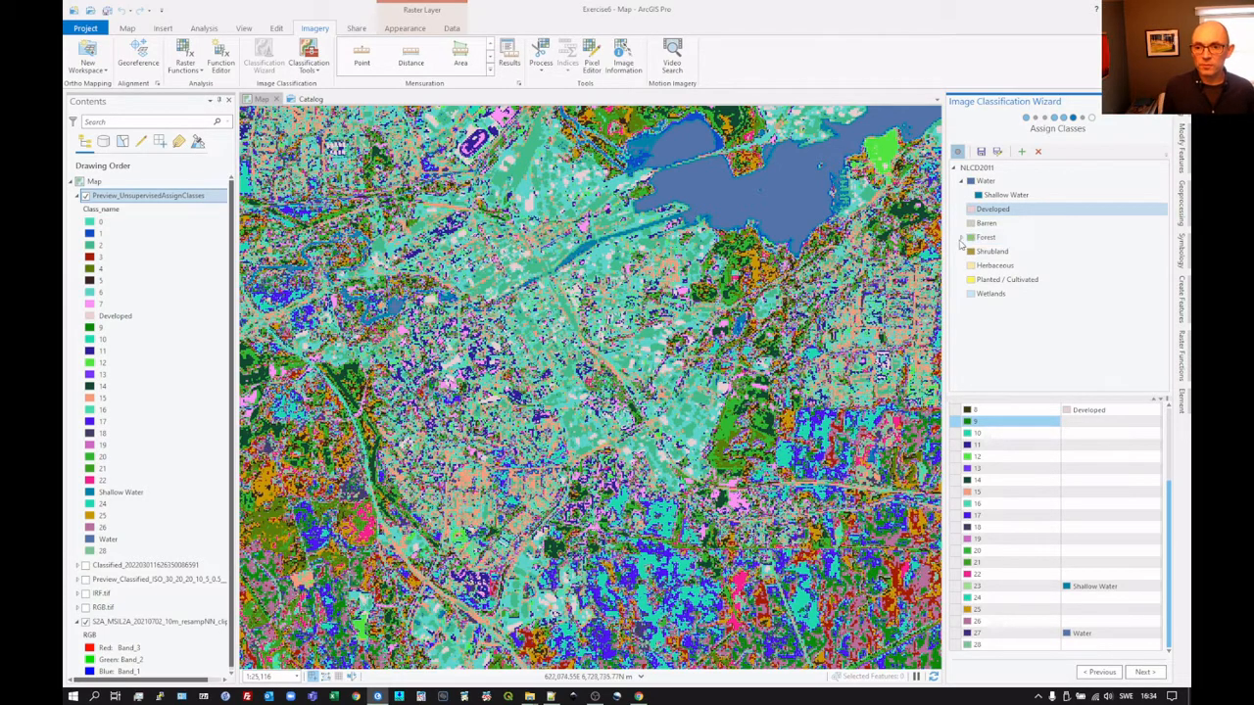
# Step: Show the subclasses of Forest in the NLCD2011 schema and select Evergreen Forest
pyautogui.click(960, 241)
pyautogui.click(1009, 266)
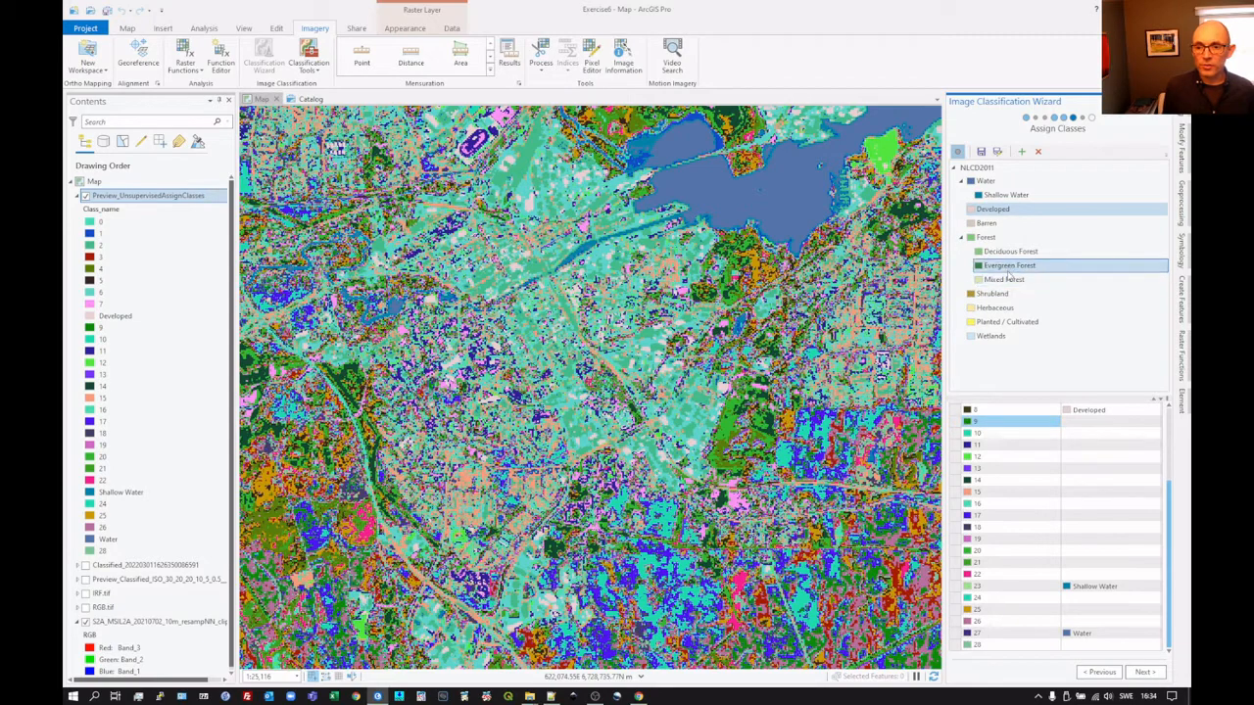